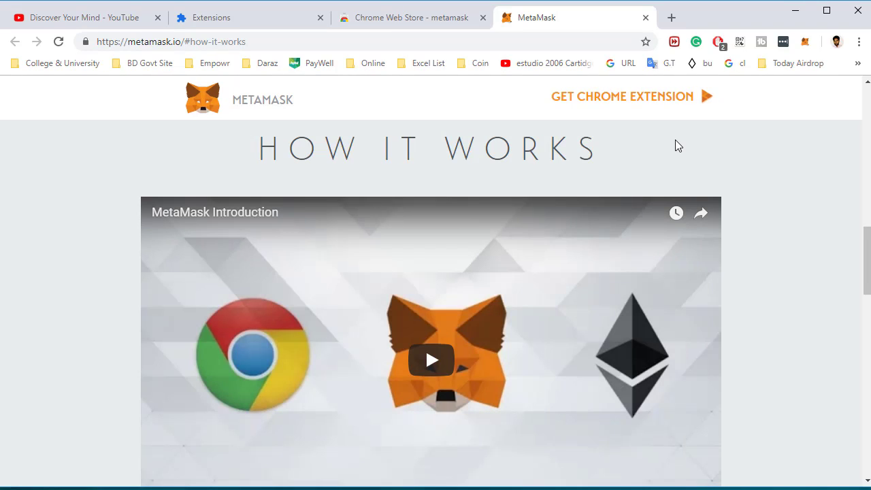
scroll(521, 208, "down", 6)
scroll(371, 270, "up", 4)
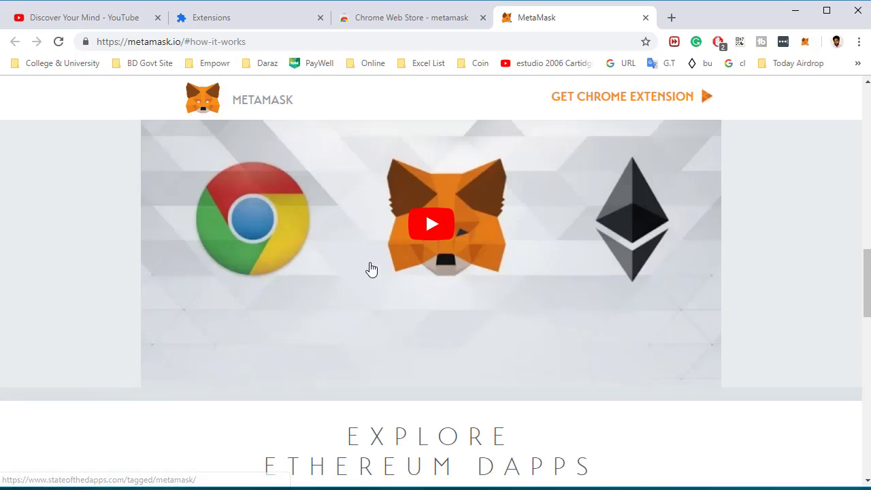
scroll(437, 247, "up", 8)
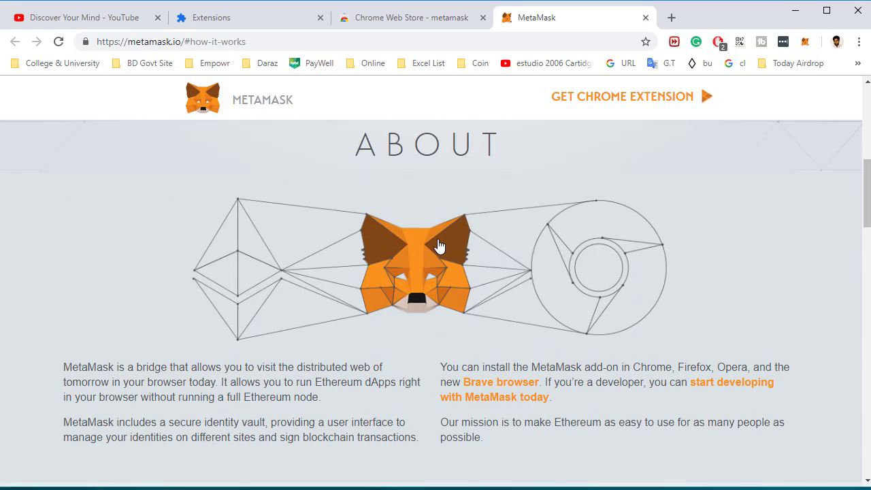
scroll(437, 247, "down", 3)
scroll(463, 232, "up", 3)
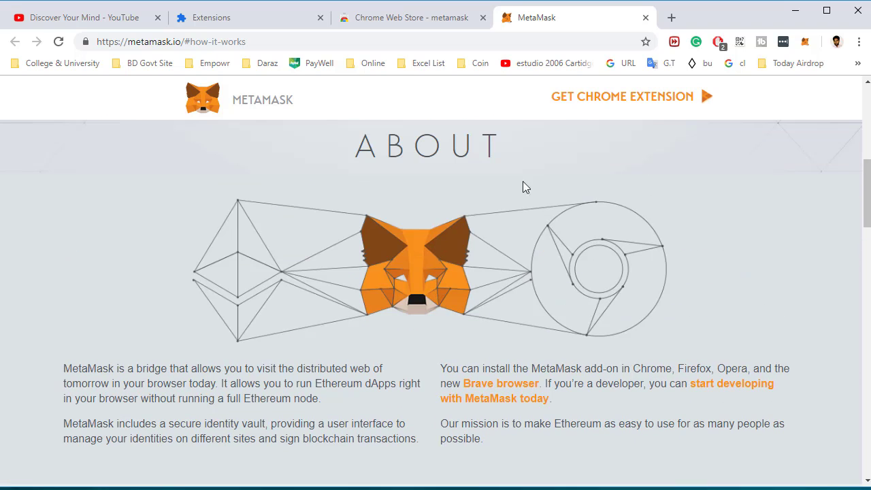
Step: Open the MetaMask extension, choose to try the new version and continue past its welcome page
left_click(805, 43)
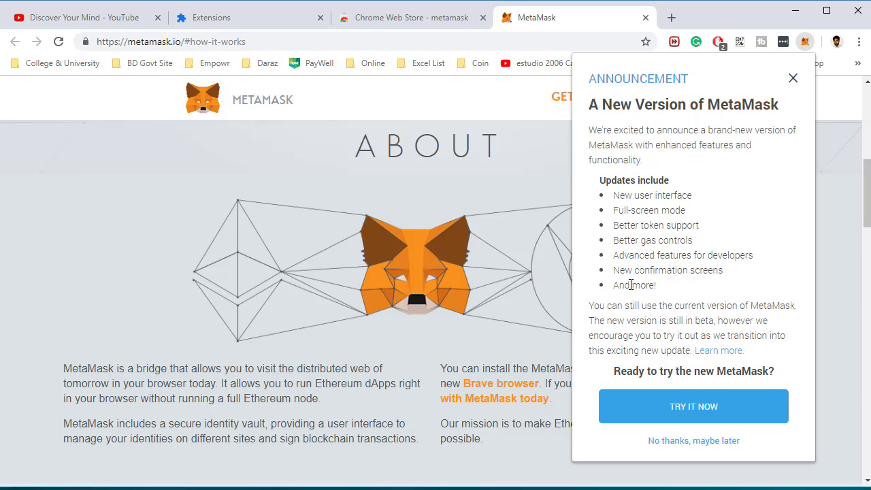
left_click_drag(614, 111, 749, 111)
left_click(736, 115)
left_click(693, 408)
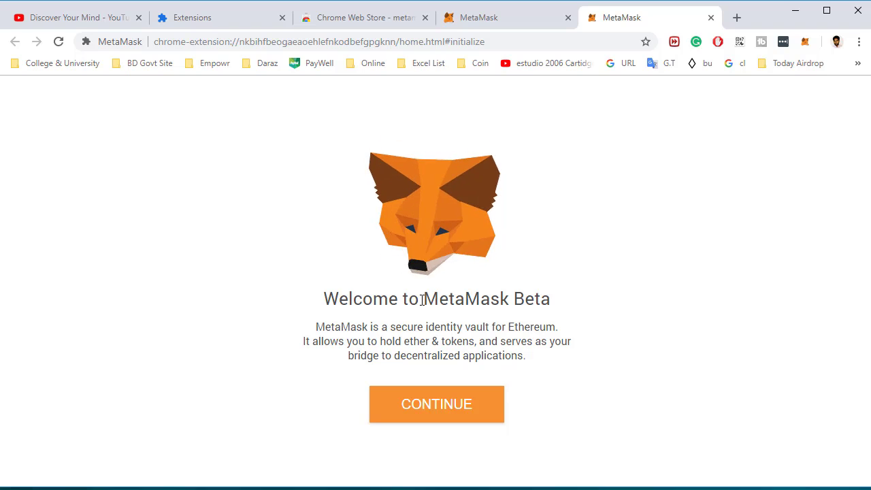
left_click(460, 403)
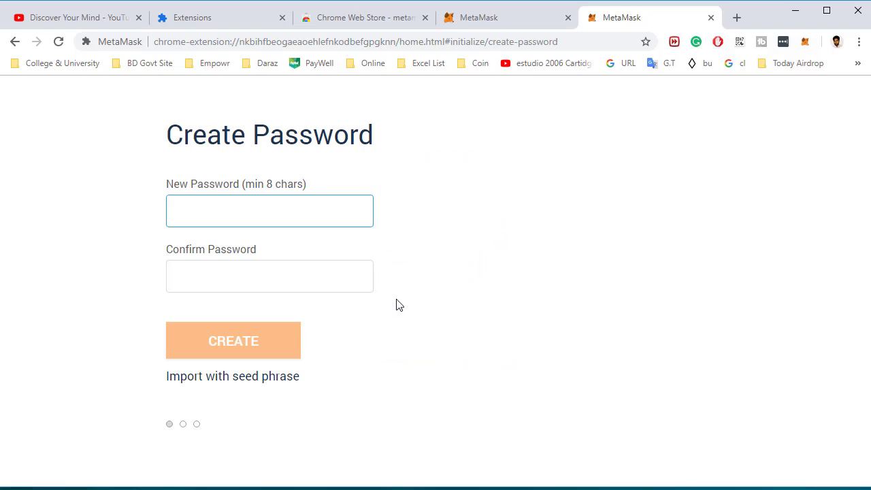
left_click(241, 211)
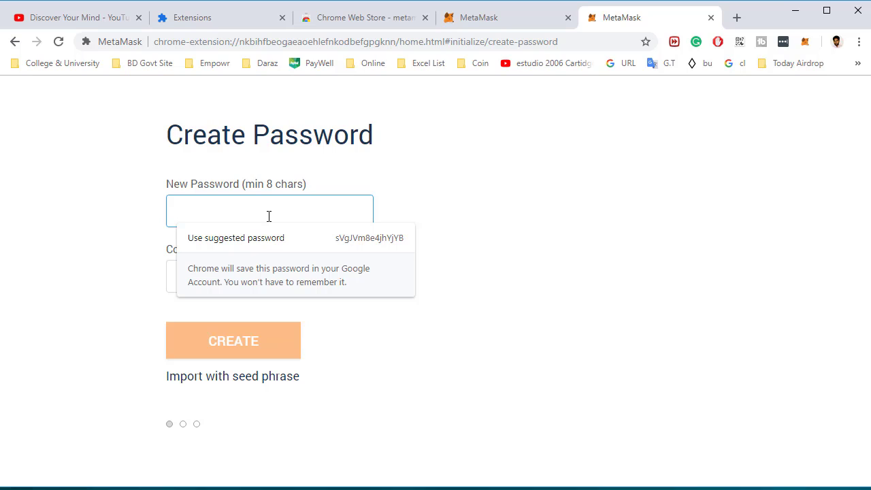
type("•••")
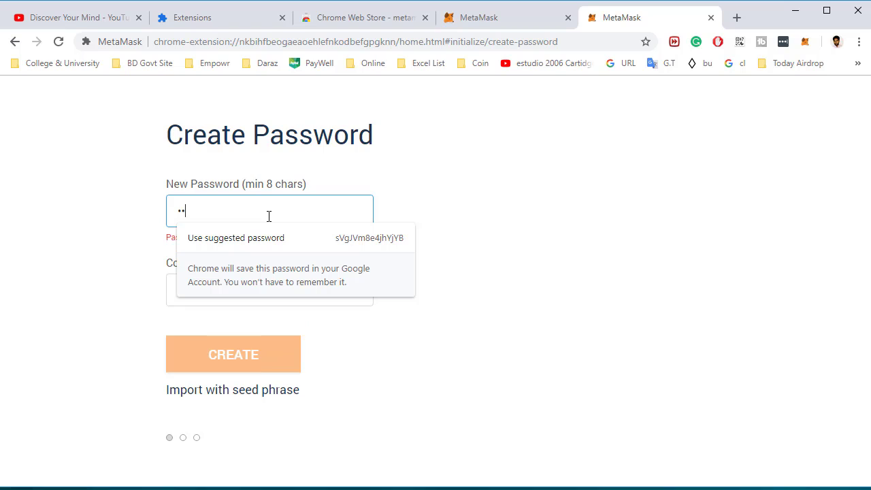
type("••••••")
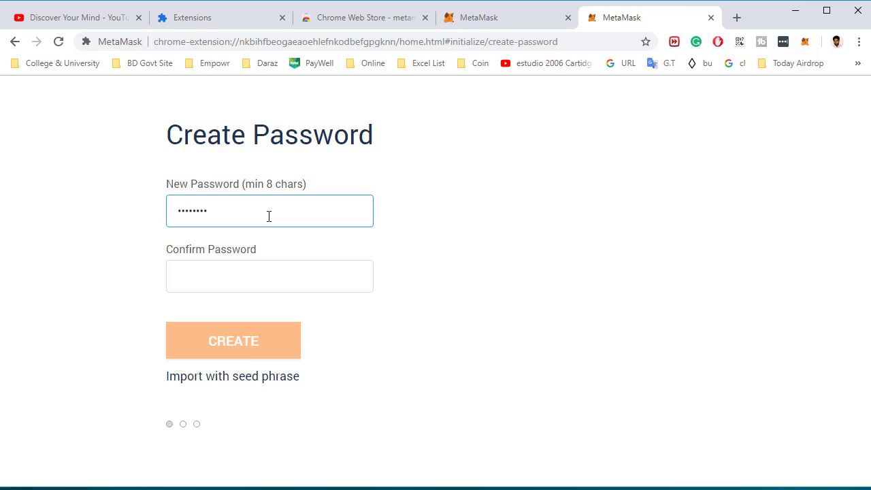
key("ctrl+a")
key("BackSpace")
Step: Enter the new wallet password, repeat it in the Confirm Password field and create the account
type("•••••")
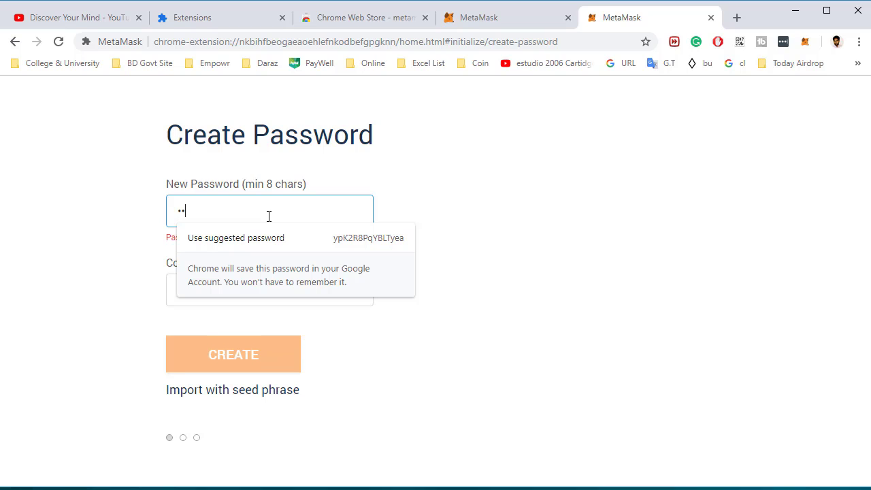
type("••••••")
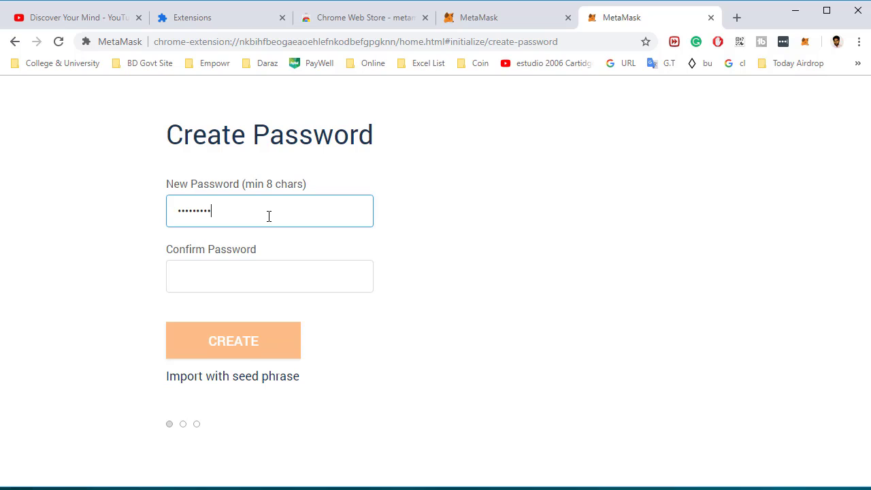
type("•••")
key("Tab")
type("•••")
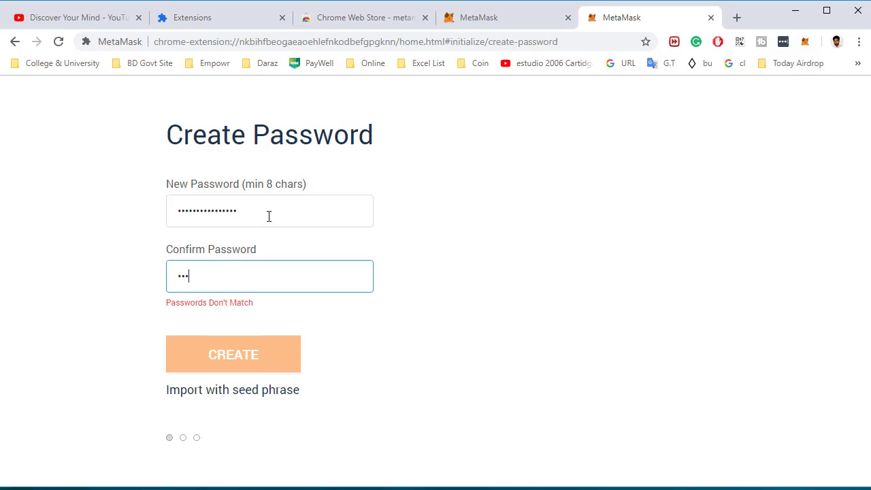
type("••••••••••••")
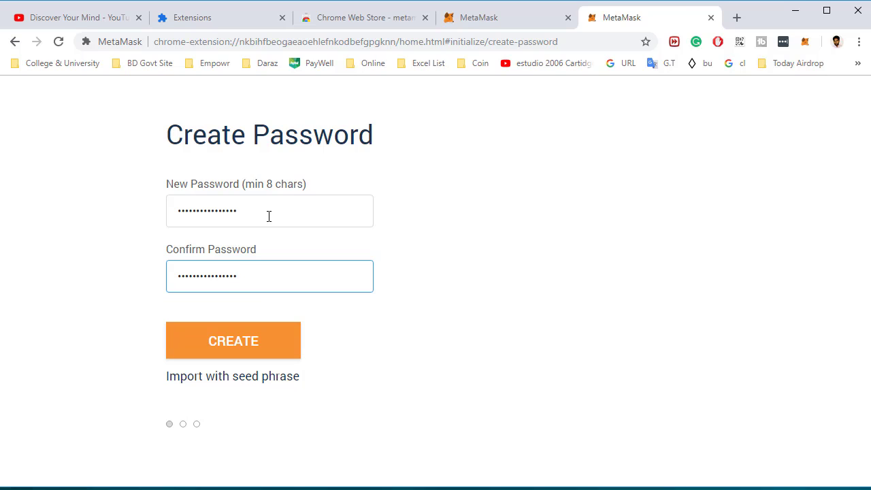
left_click(228, 352)
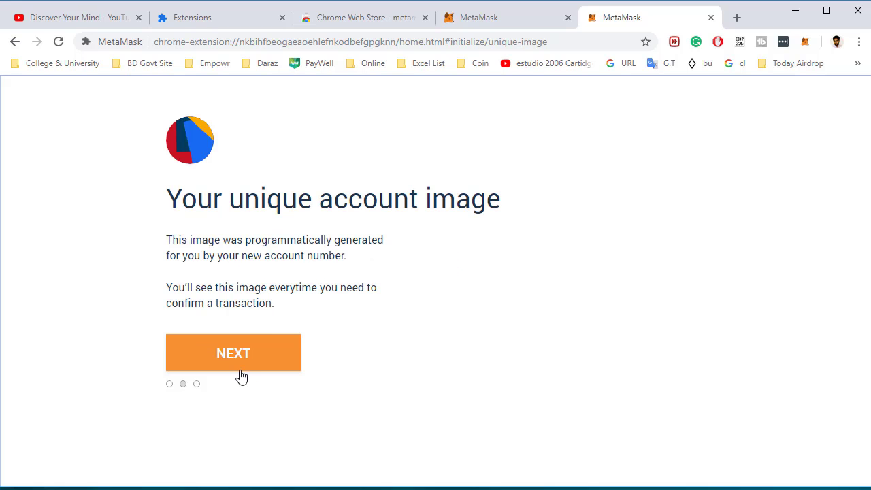
Step: Continue past the unique account image and accept the Terms of Use, Privacy Notice and Phishing Warning
left_click(242, 344)
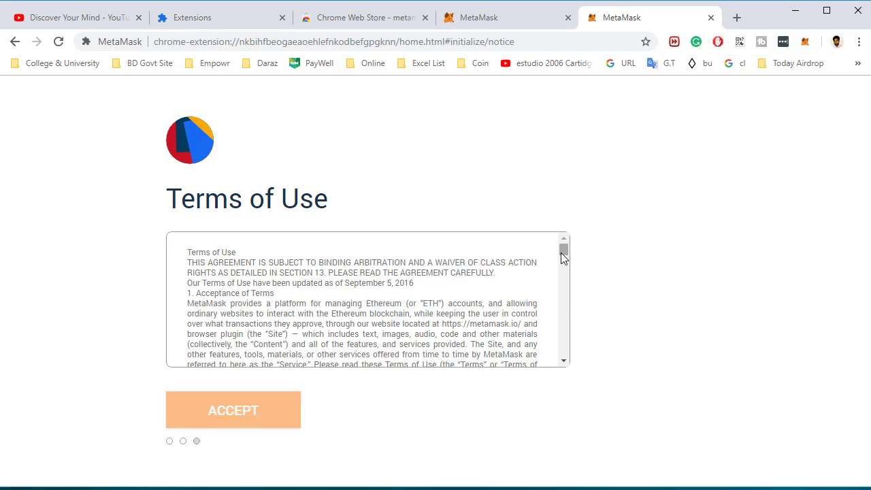
left_click_drag(563, 251, 563, 353)
left_click(219, 420)
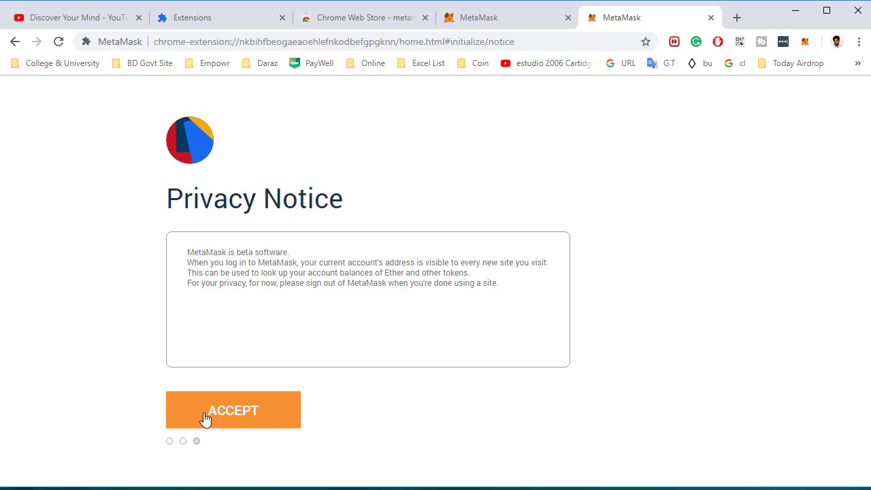
left_click(214, 422)
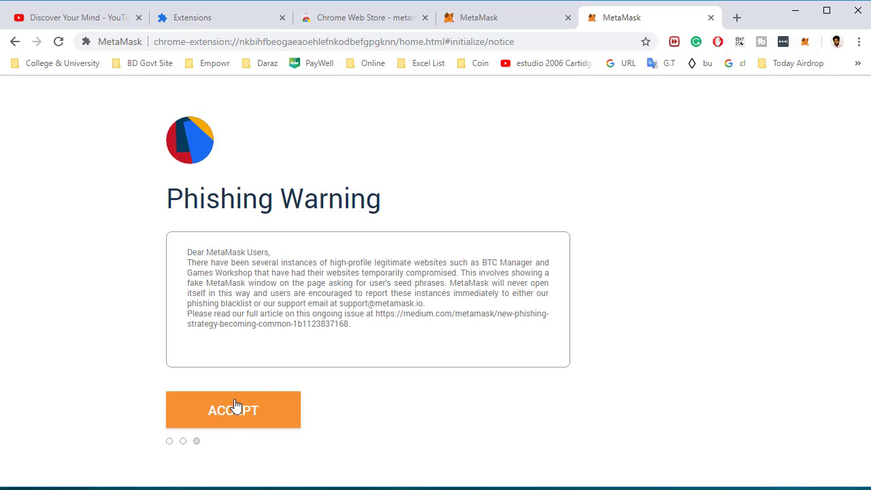
left_click(225, 420)
Step: Review the Secret Backup Phrase instructions and reveal the hidden secret words
scroll(367, 232, "down", 1)
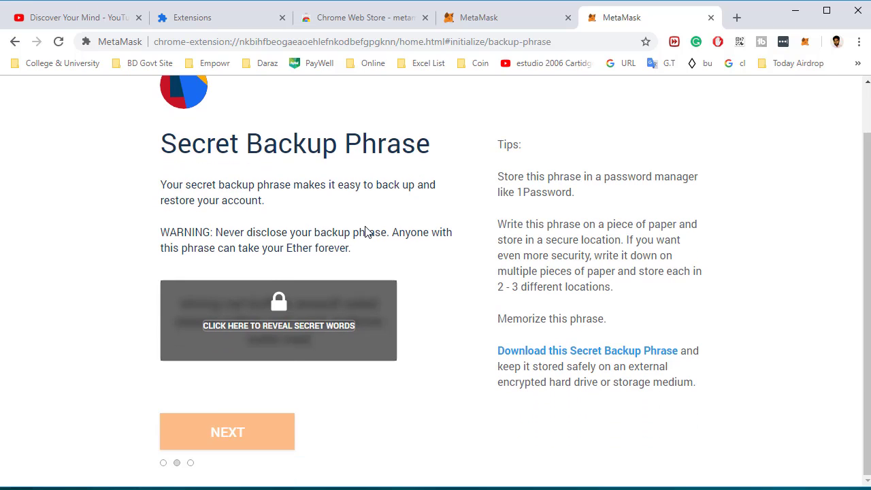
scroll(377, 227, "up", 1)
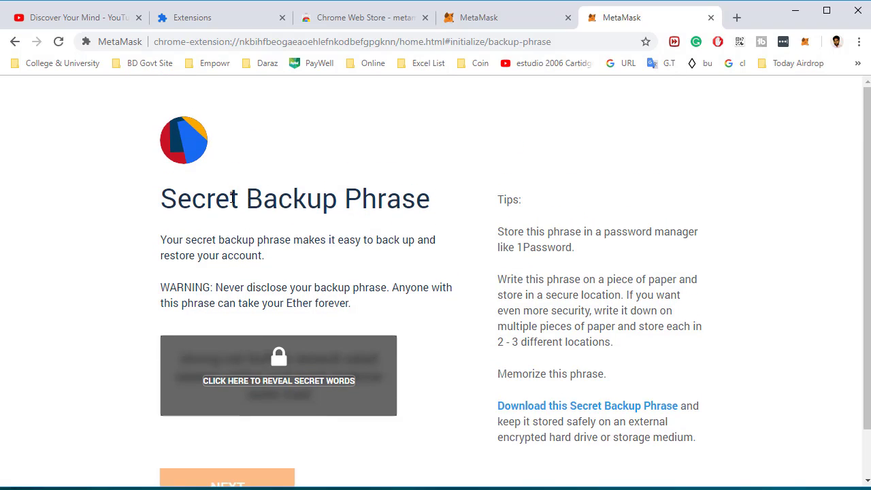
left_click_drag(231, 198, 293, 198)
left_click(311, 201)
scroll(391, 201, "down", 1)
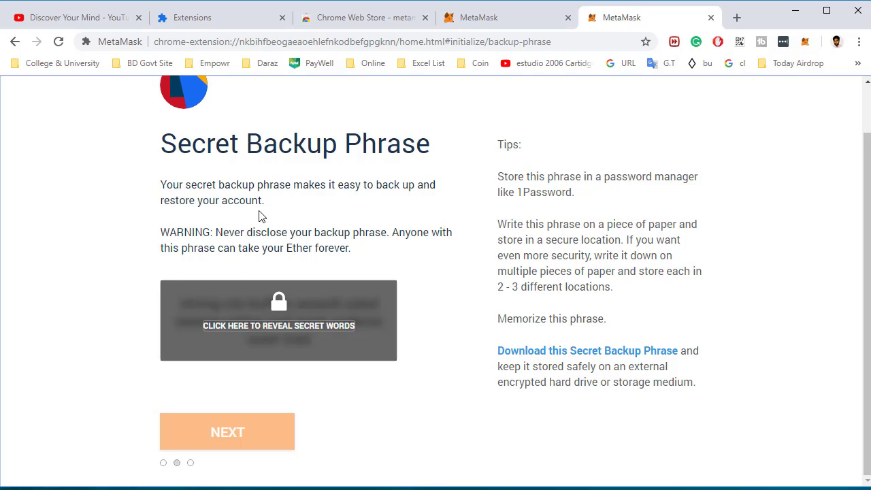
left_click(274, 322)
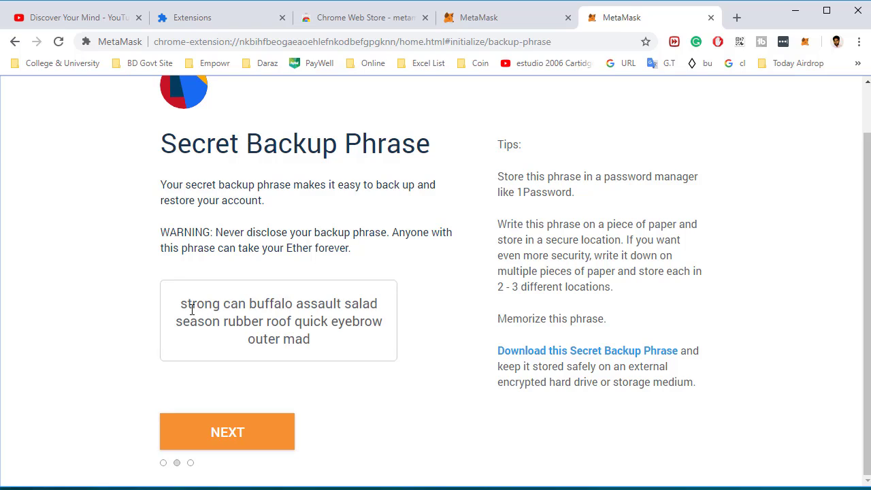
Step: Copy the whole secret backup phrase into a new Notepad document and place its window beside the original phrase
left_click_drag(176, 306, 327, 358)
key("ctrl+c")
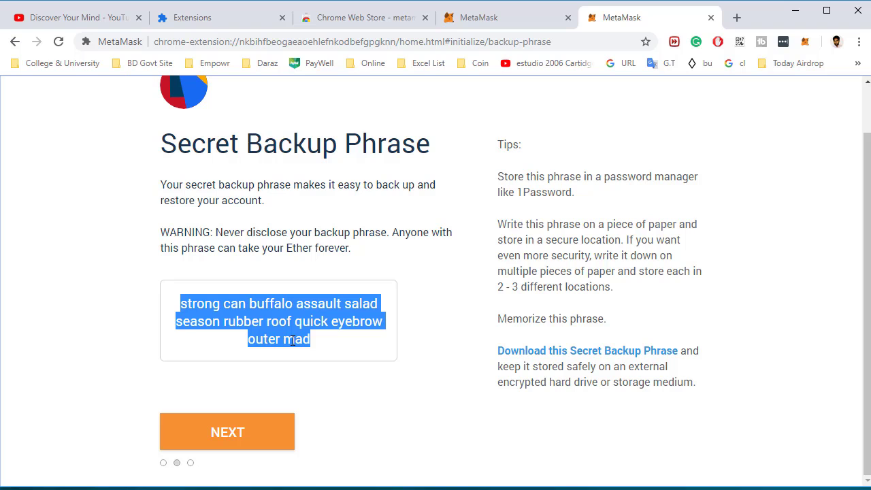
key("super+r")
type("notepad")
key("Return")
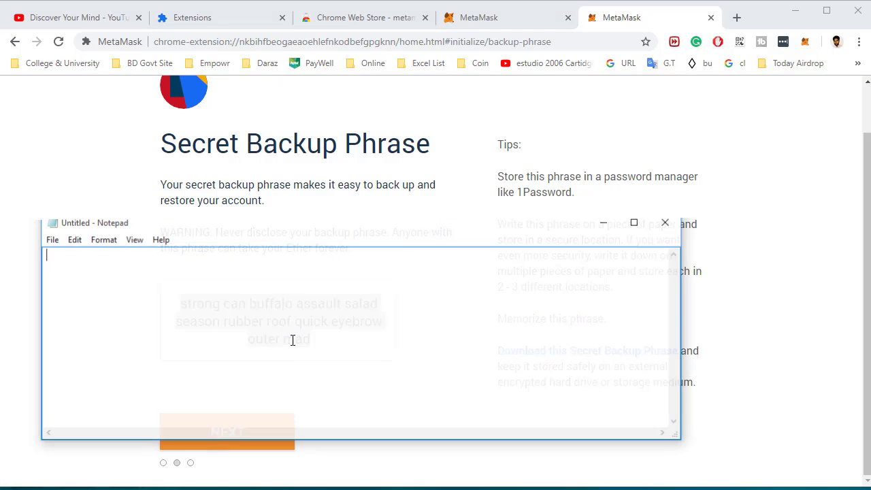
left_click_drag(243, 228, 596, 156)
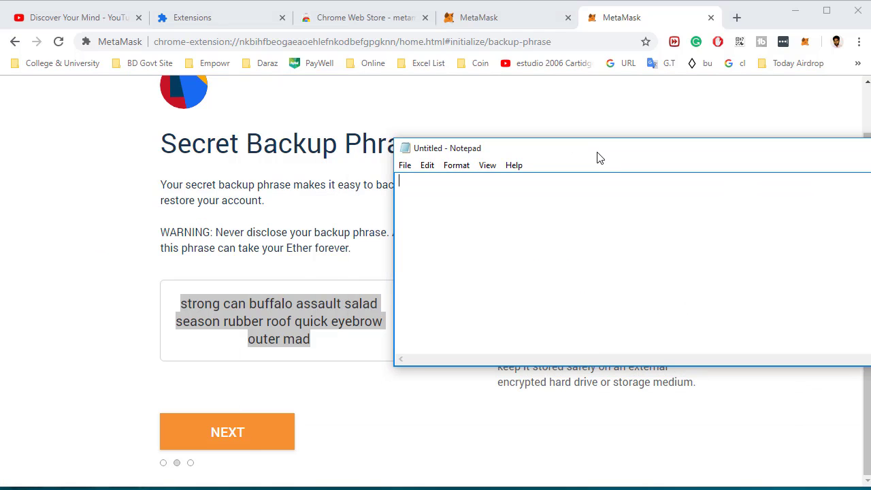
key("ctrl+v")
left_click_drag(541, 157, 576, 155)
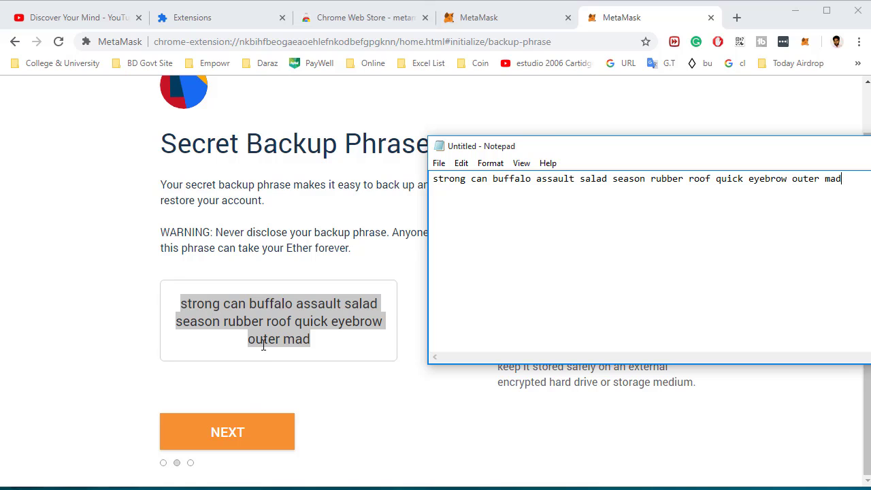
Step: Proceed to the backup phrase confirmation and select the first three secret words in the order saved in Notepad
left_click(233, 436)
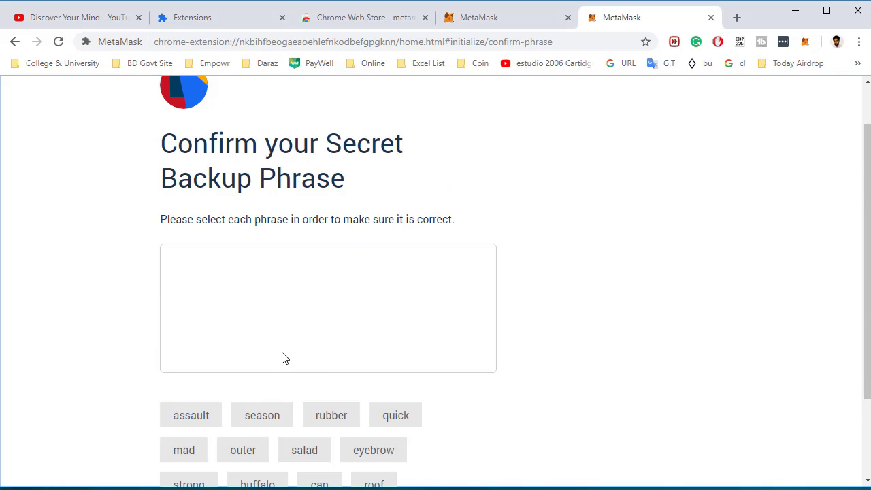
scroll(272, 347, "down", 2)
key("alt+Tab")
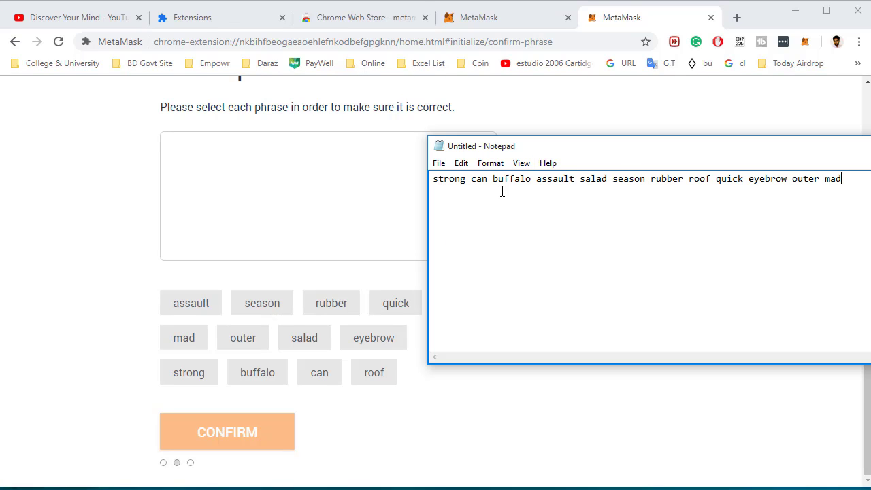
left_click(323, 284)
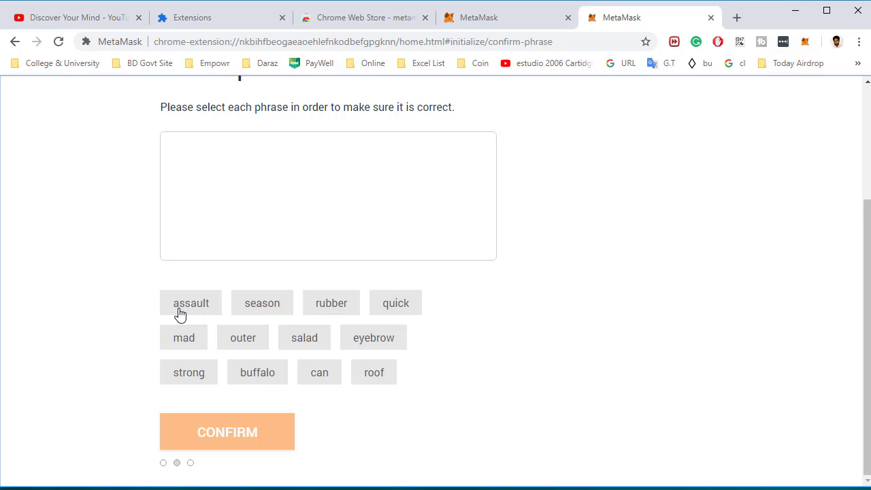
left_click(189, 381)
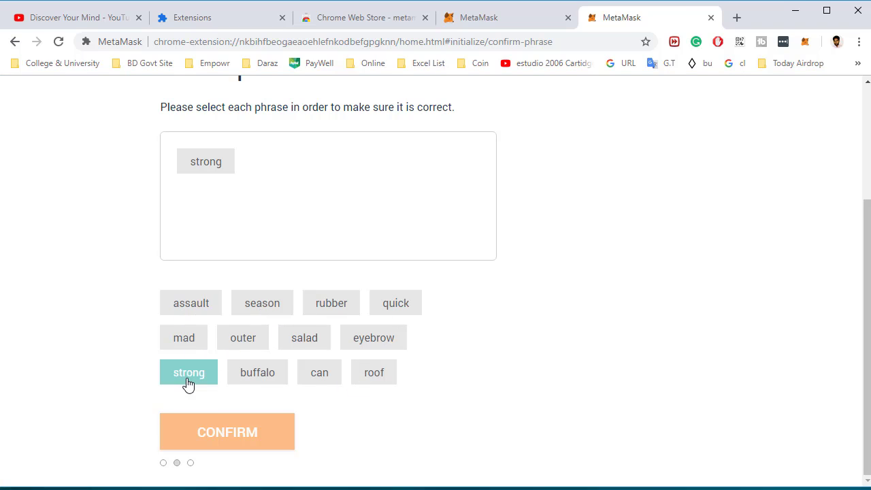
left_click(319, 374)
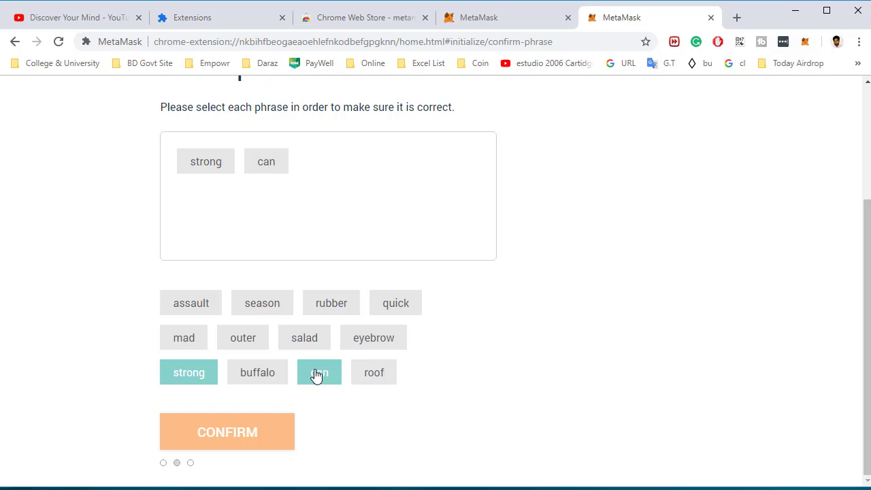
left_click(257, 378)
Step: Select the fourth to seventh words of the secret backup phrase in order, checking them against the Notepad copy
key("alt+Tab")
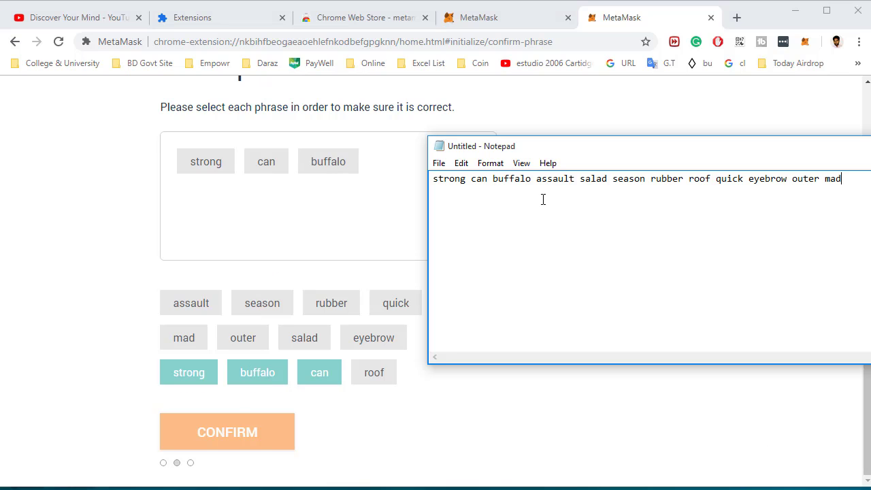
left_click(200, 305)
left_click(302, 340)
key("alt+Tab")
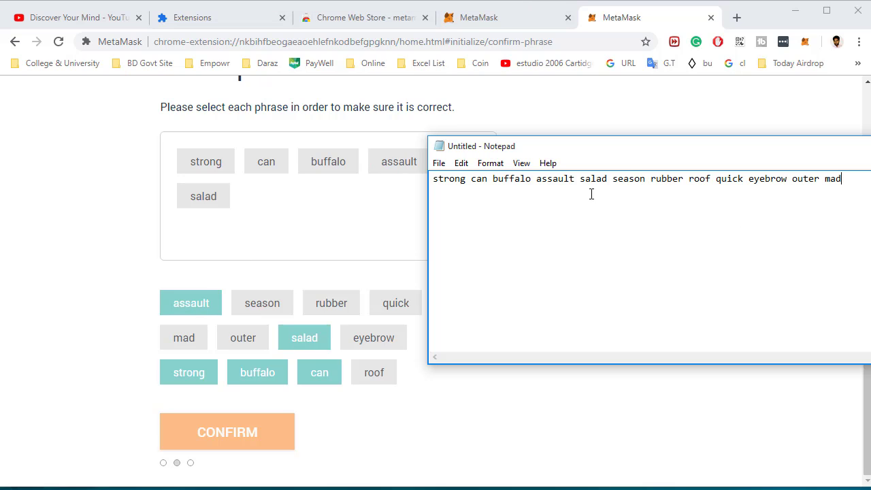
left_click(262, 306)
left_click(345, 302)
Step: Select the eighth to twelfth words of the secret backup phrase in the saved order and confirm the phrase
key("alt+Tab")
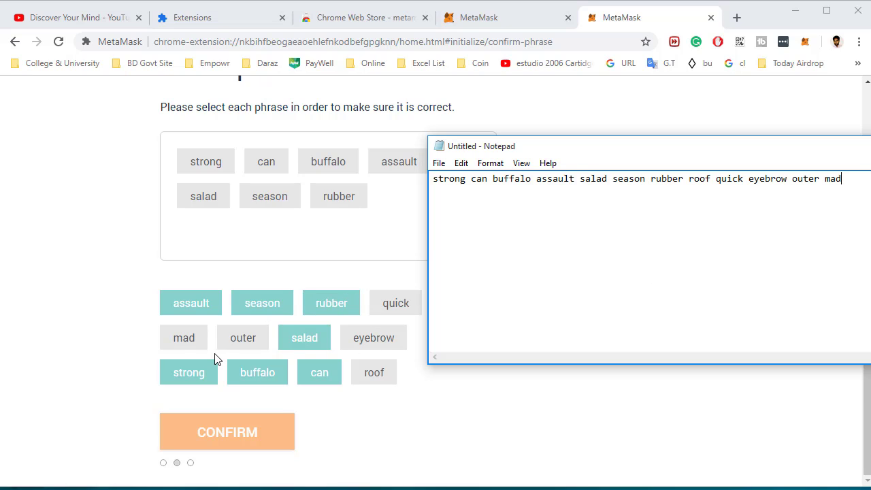
left_click(375, 374)
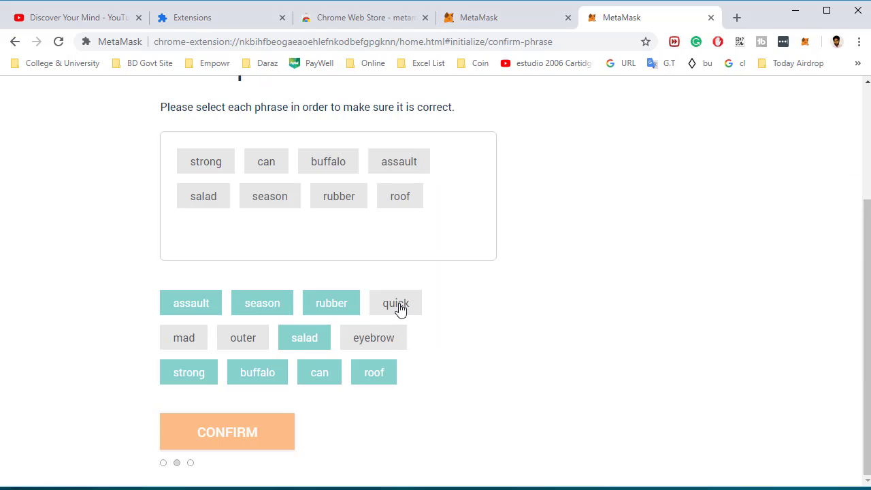
left_click(398, 305)
key("alt+Tab")
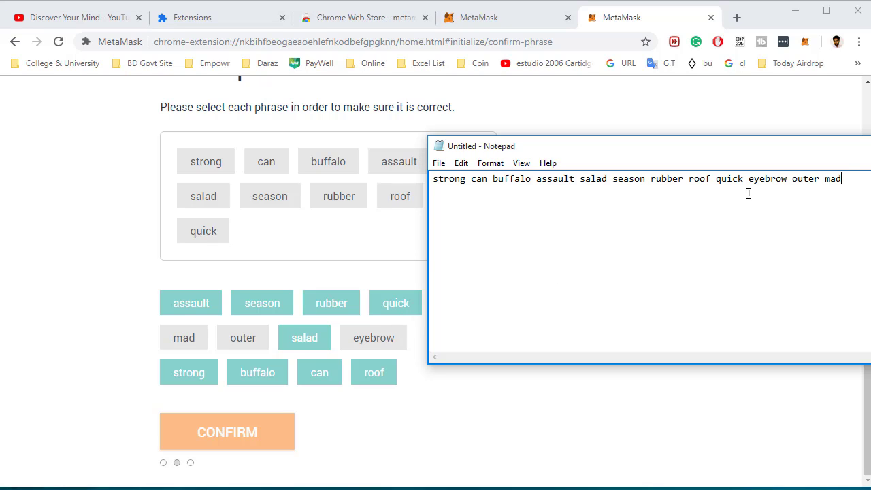
left_click(376, 339)
left_click(243, 337)
left_click(183, 337)
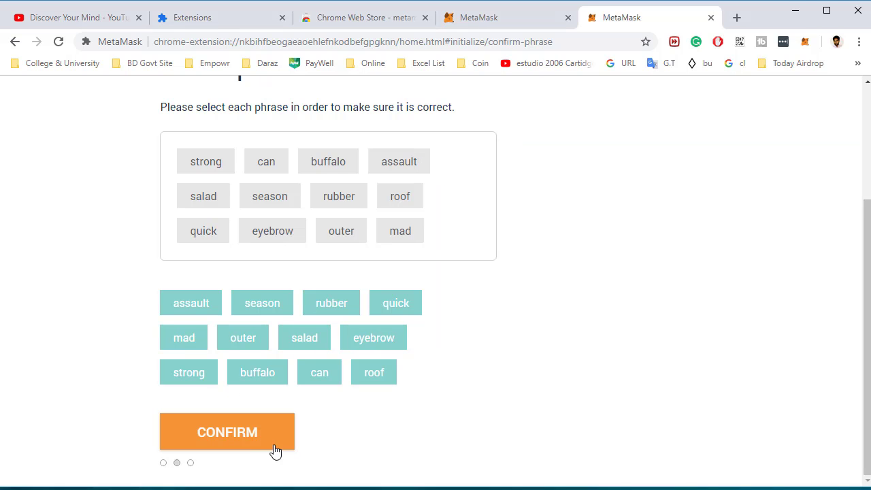
left_click(231, 431)
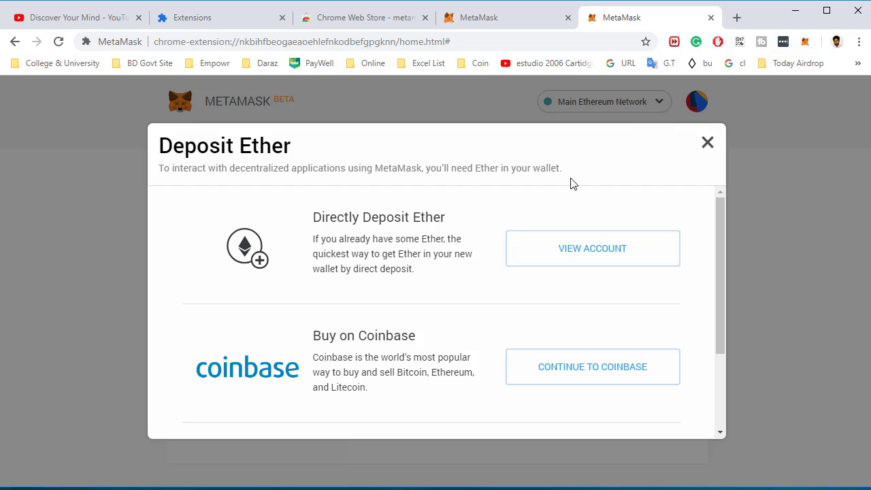
Step: Dismiss the Deposit Ether offer and copy Account 1's wallet address onto a new line below the backup phrase in Notepad
left_click(706, 143)
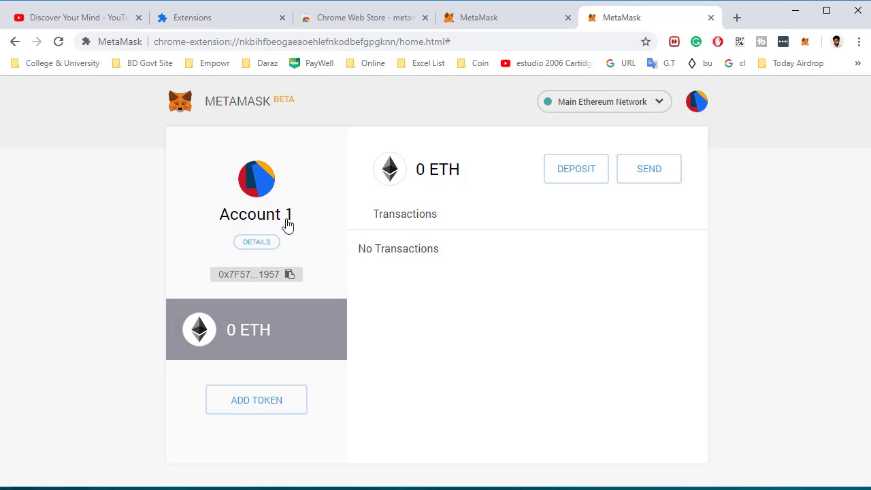
left_click(257, 279)
left_click(263, 275)
left_click(462, 488)
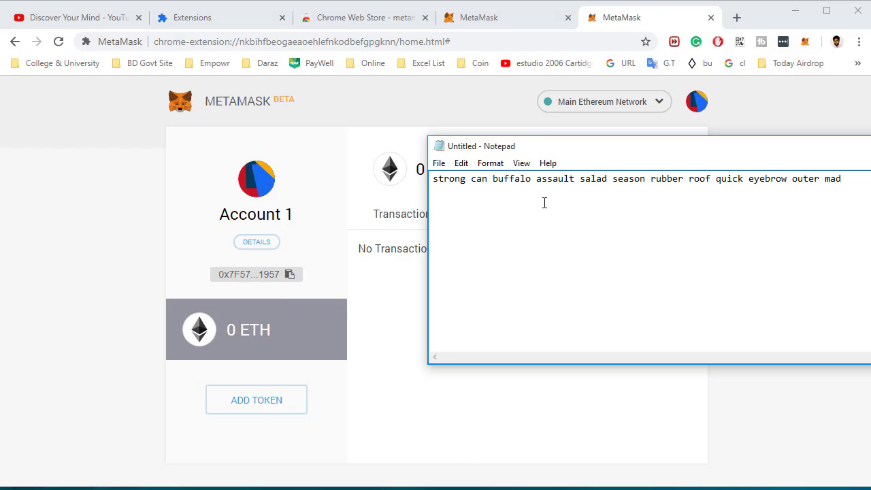
left_click_drag(582, 153, 272, 110)
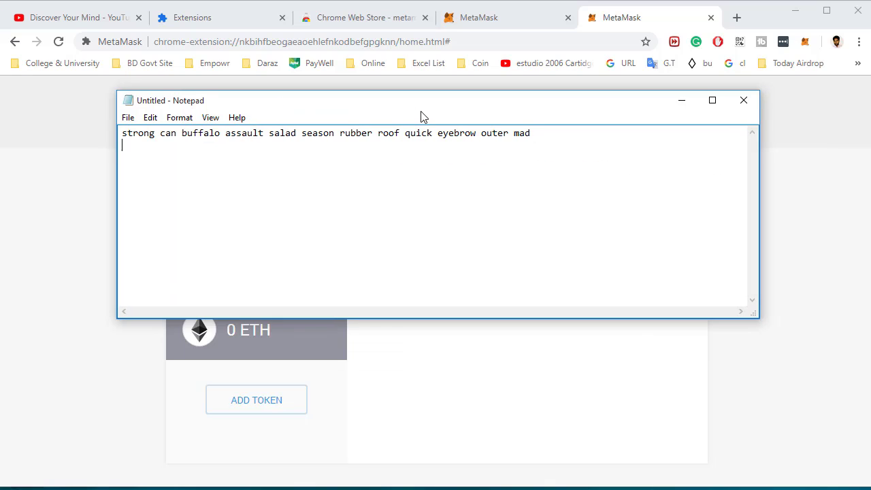
key("Return")
key("ctrl+v")
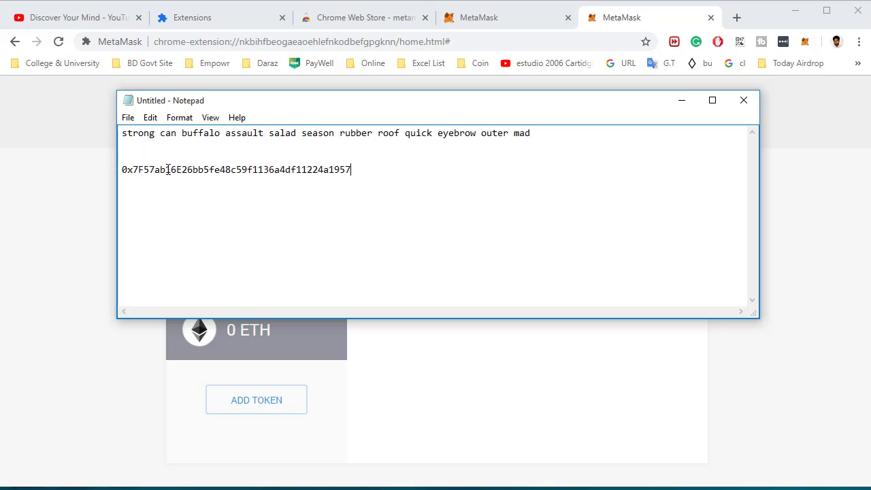
Step: Examine the full wallet address saved in Notepad and return to the MetaMask account page in Chrome
double_click(168, 170)
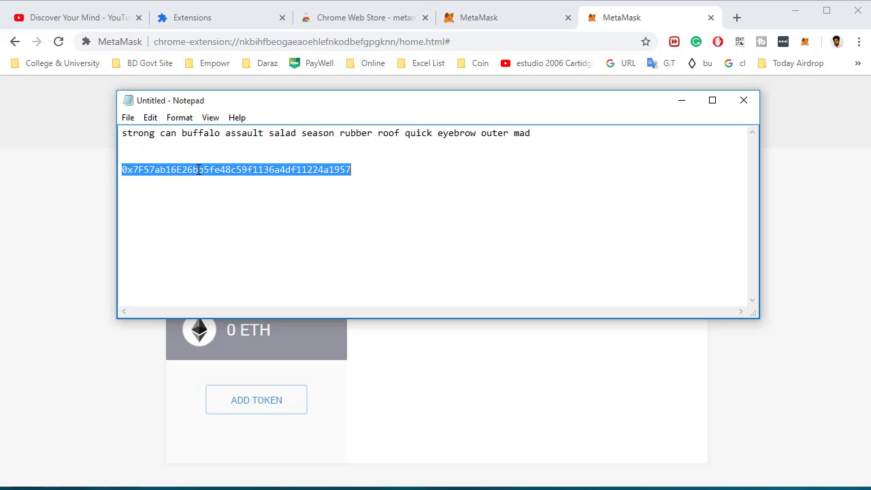
left_click(198, 169)
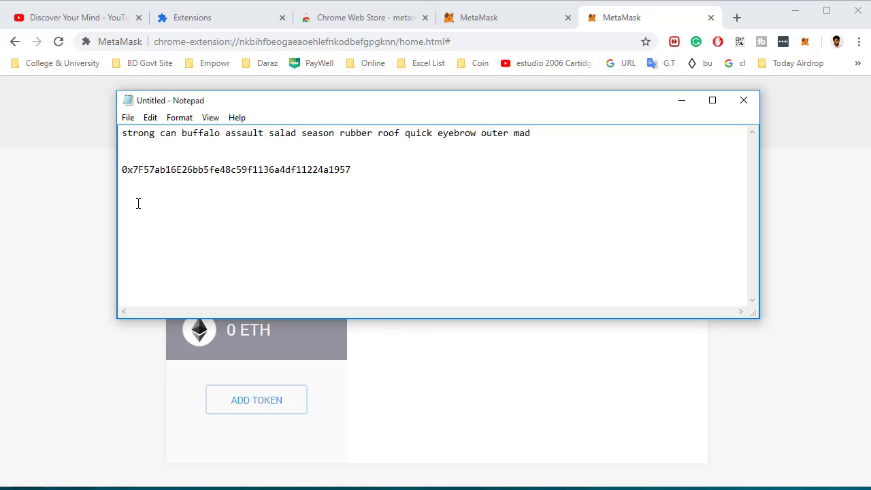
left_click(44, 231)
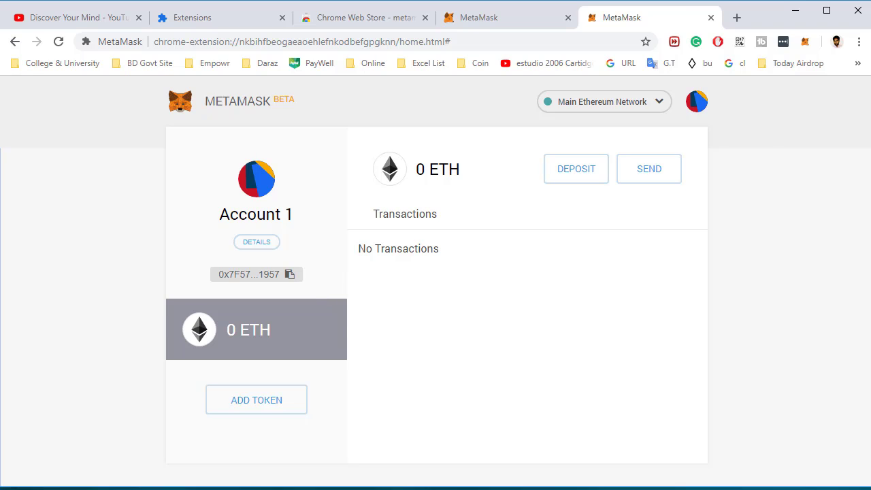
key("alt+Tab")
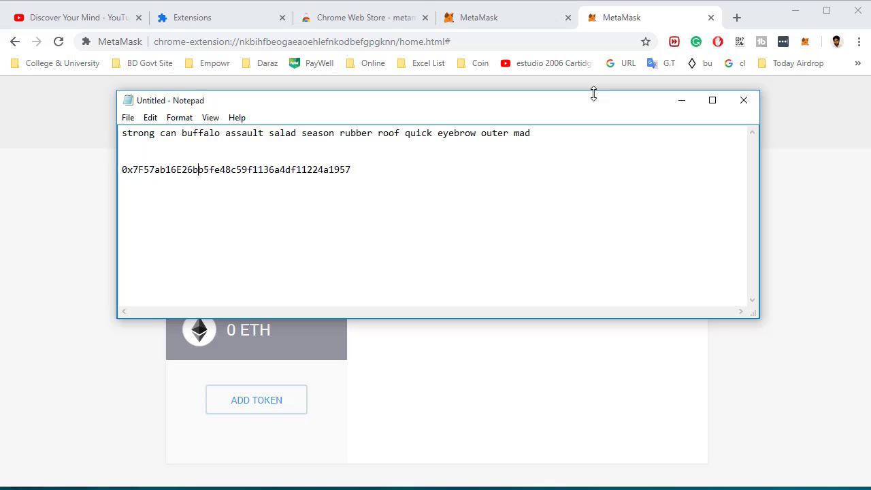
left_click(323, 332)
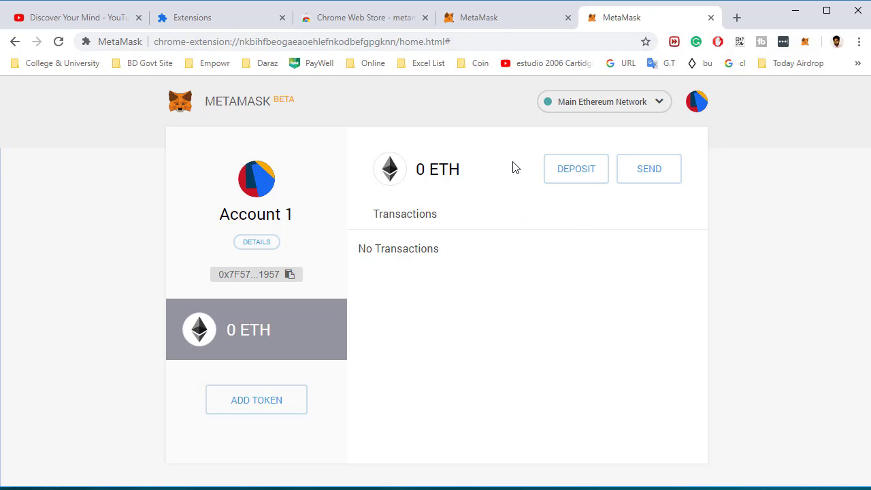
Step: Open the Import Account form from the MetaMask extension's account options and set the import type to JSON File
right_click(805, 43)
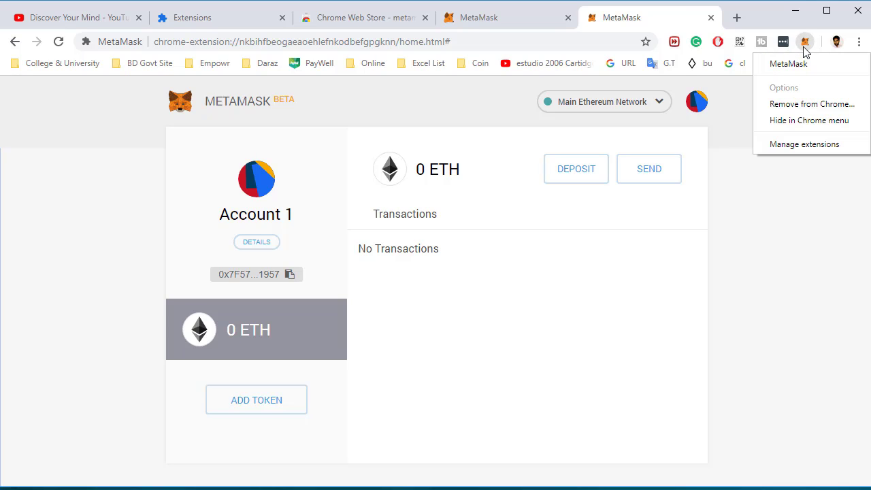
left_click(786, 214)
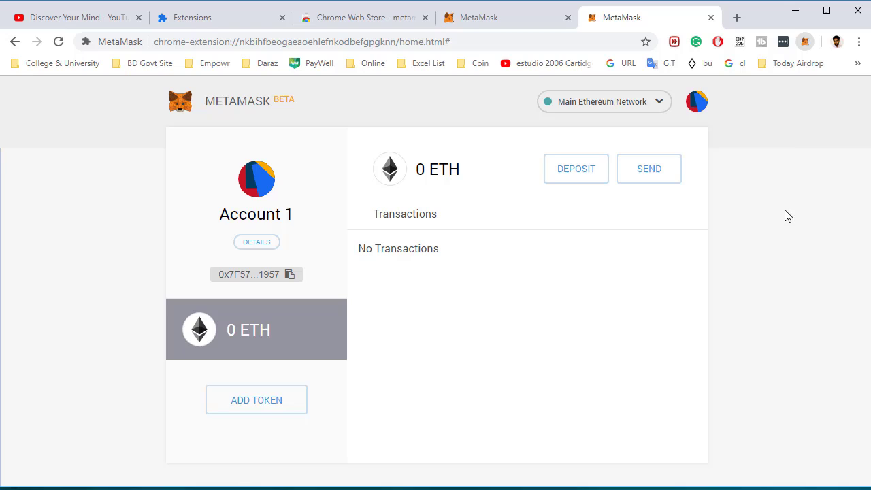
left_click(804, 48)
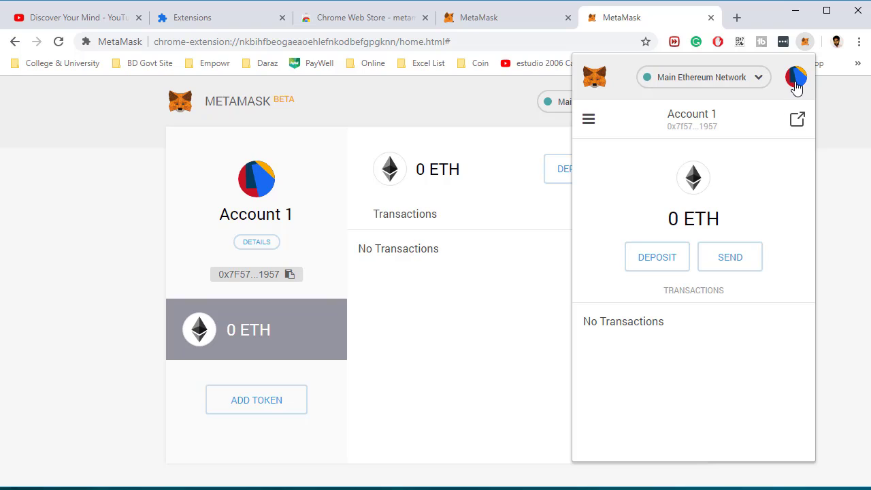
left_click(794, 87)
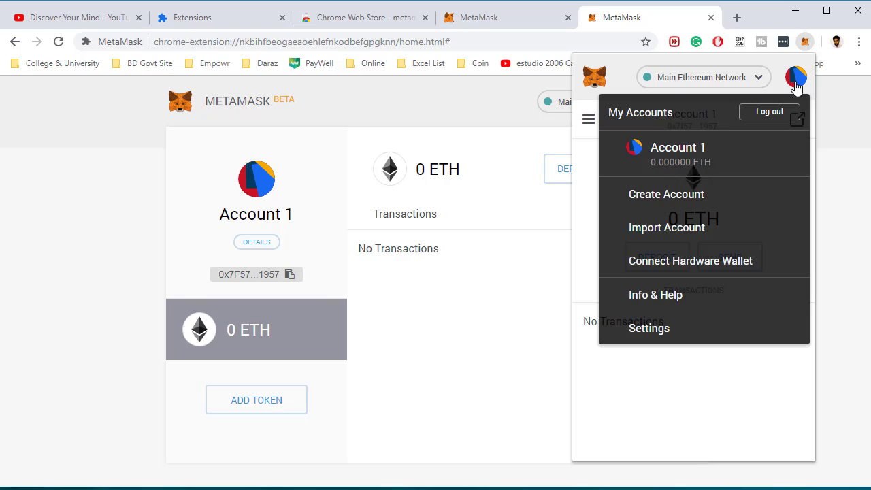
left_click(678, 231)
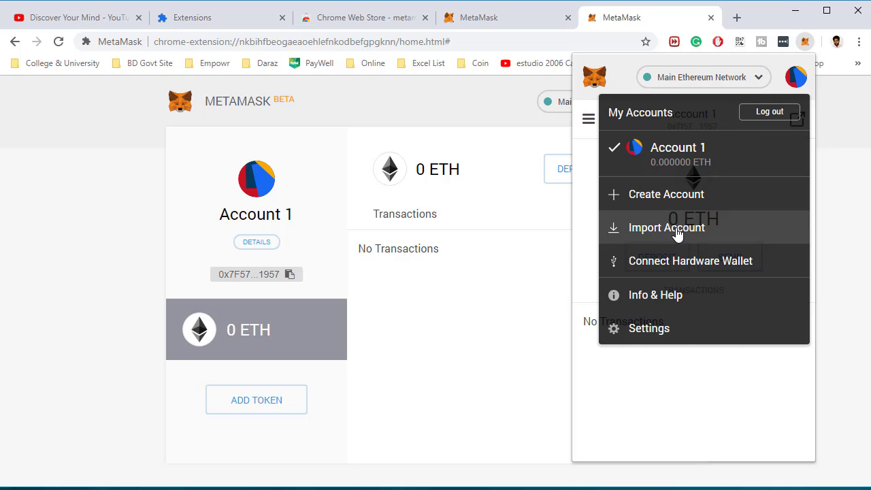
scroll(676, 327, "down", 1)
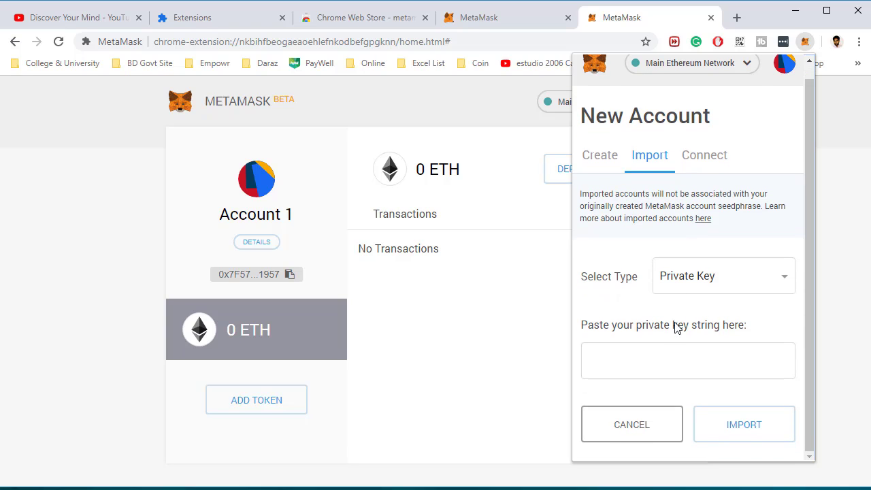
left_click(704, 273)
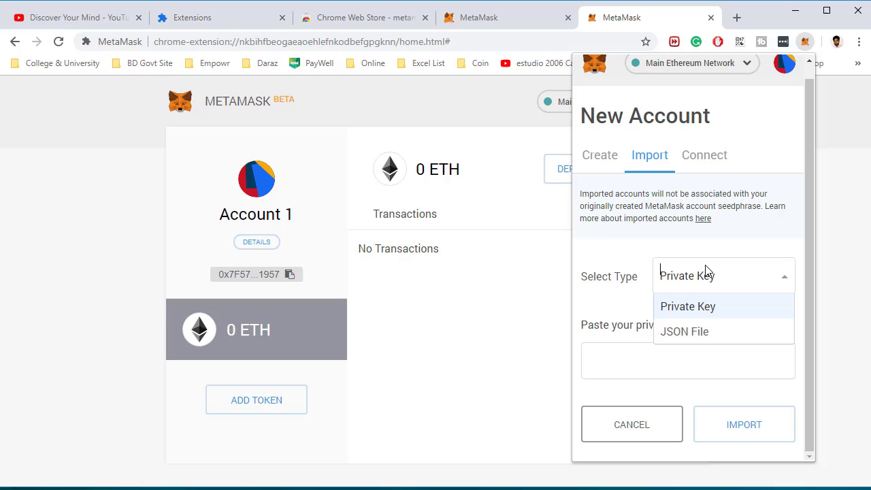
left_click(704, 334)
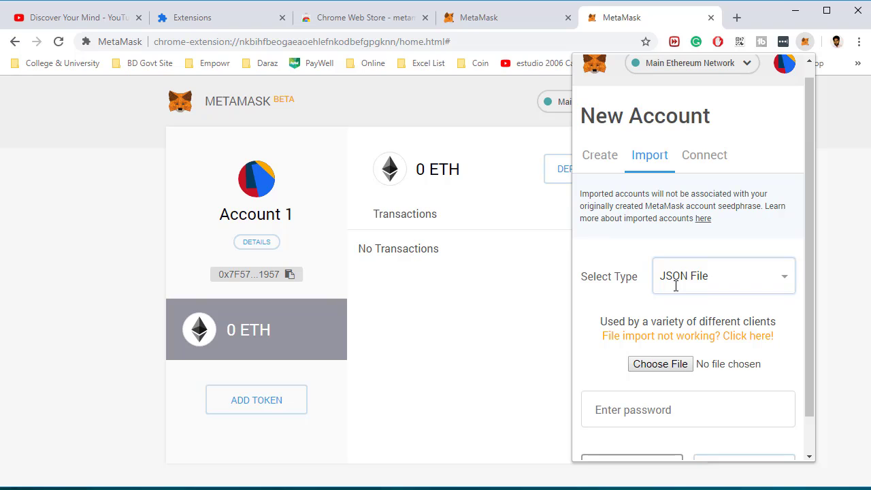
Step: Start choosing the JSON file and browse to the wallet owner's folder inside Google Drive > Payment > Myetherwallet
left_click(670, 363)
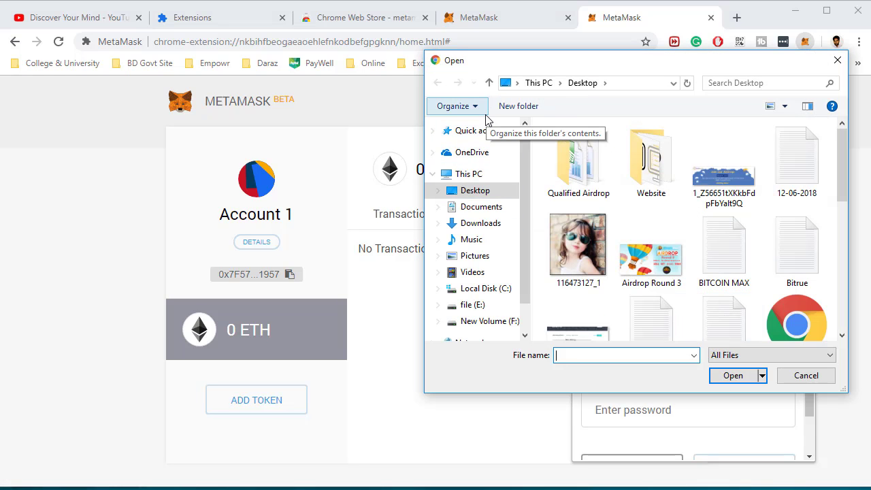
left_click(510, 83)
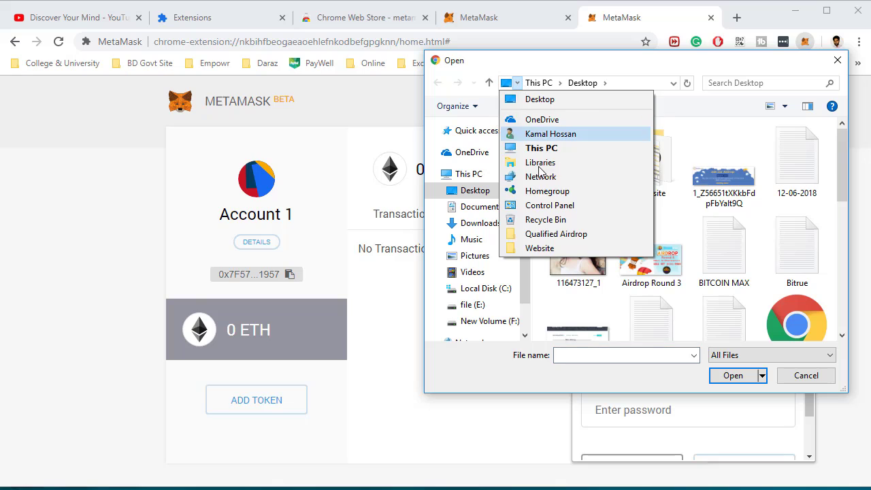
left_click(550, 133)
double_click(595, 198)
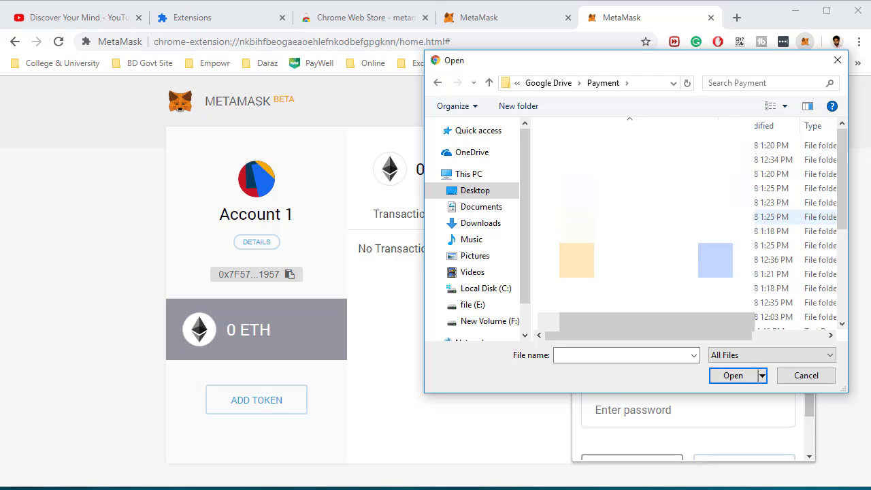
double_click(771, 217)
left_click(772, 216)
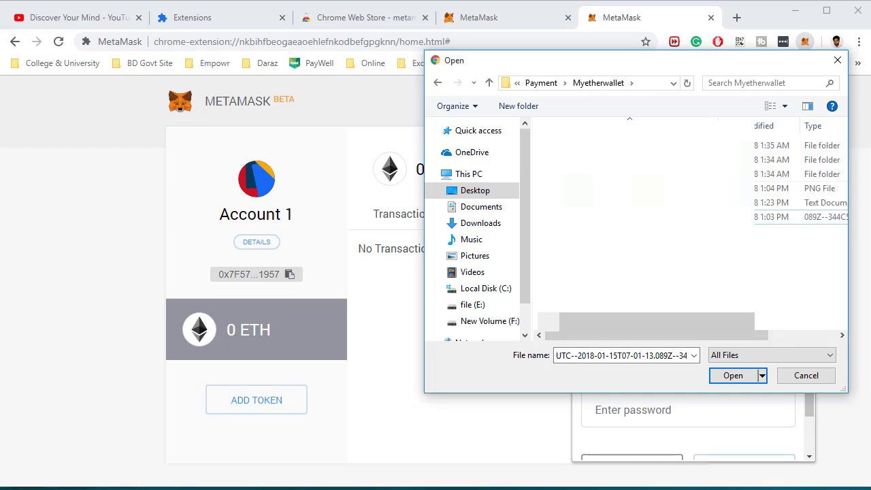
double_click(771, 160)
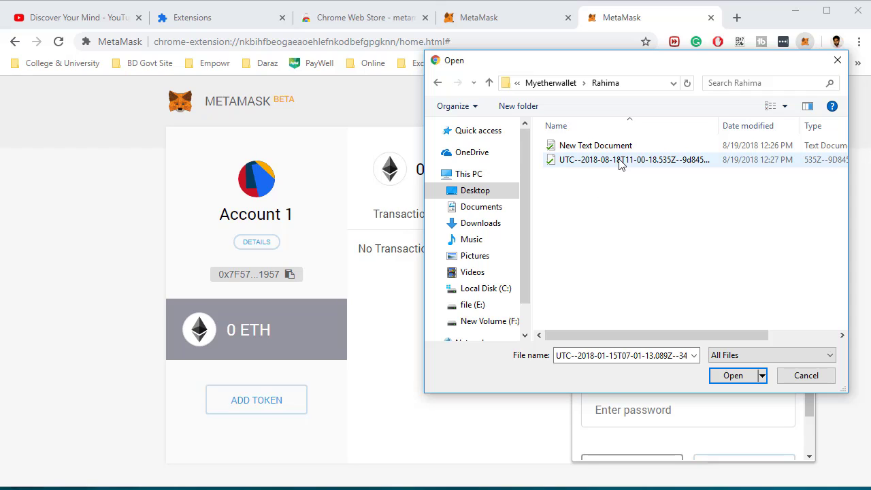
Step: Open New Text Document beside the wallet file to read it, and load the wallet file starting with UTC--2018-08-18T11-00-18 for import
left_click(596, 147)
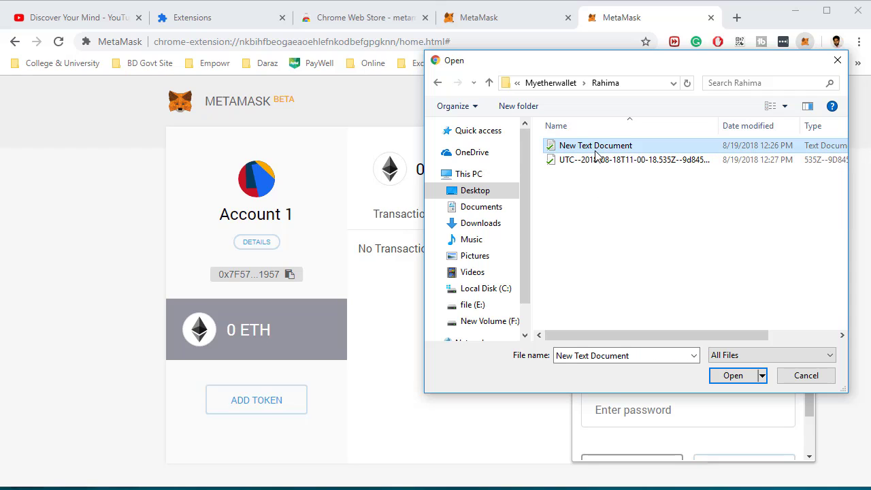
right_click(596, 151)
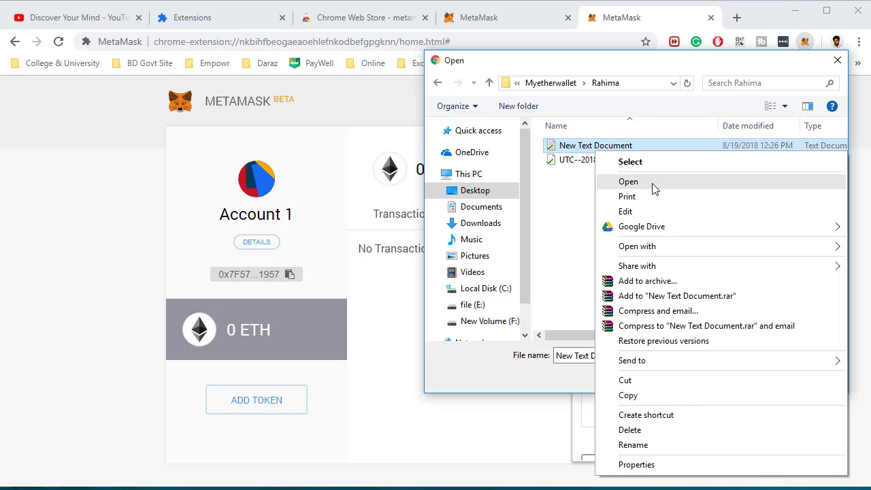
left_click(551, 196)
left_click(584, 162)
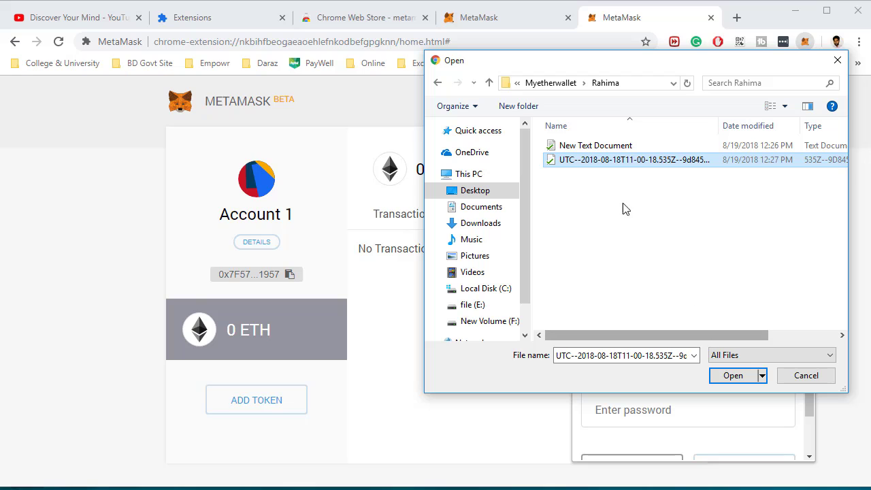
left_click(626, 147)
right_click(627, 149)
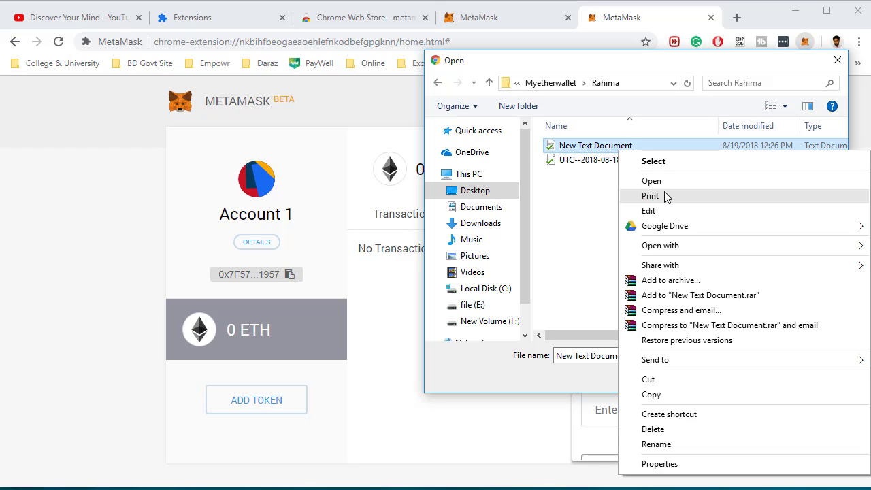
left_click(662, 183)
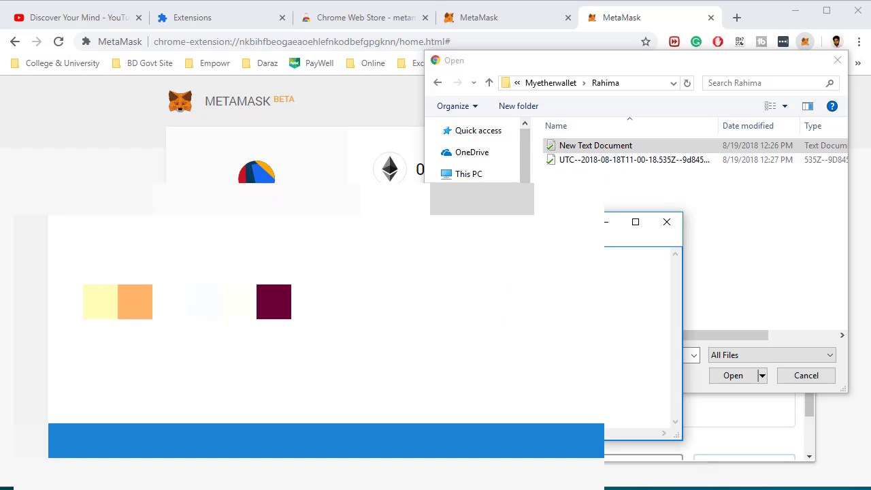
left_click(635, 262)
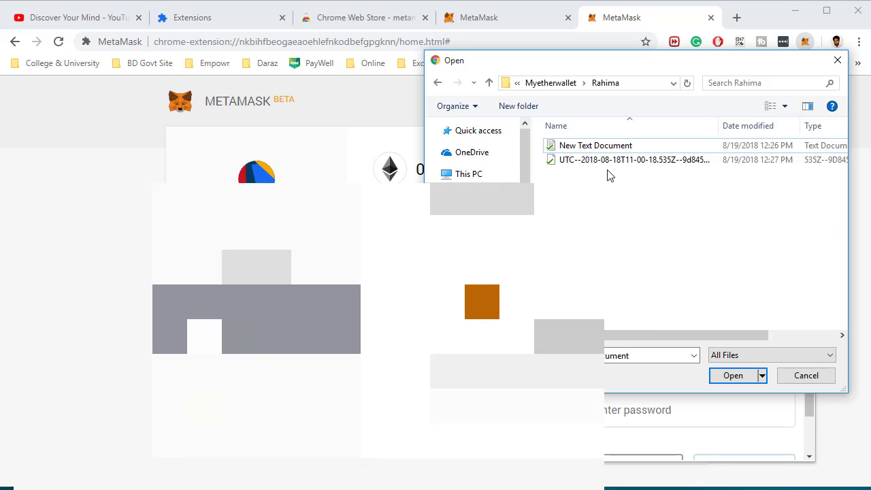
left_click(608, 161)
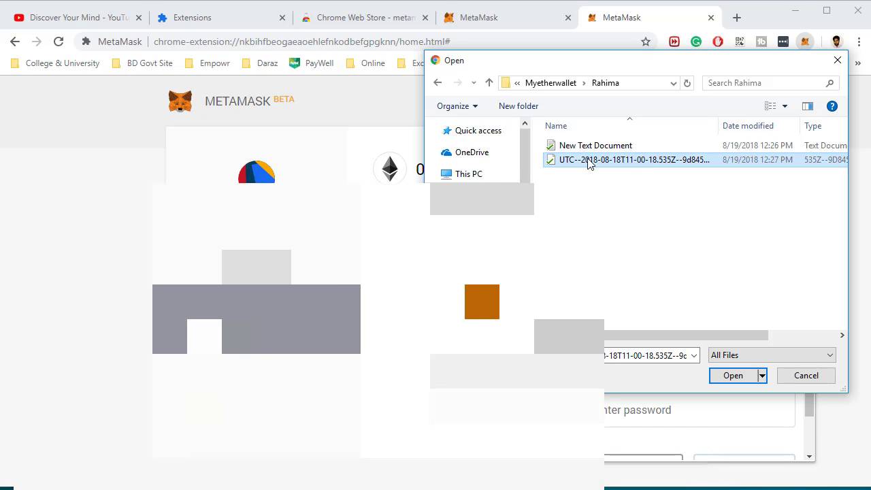
left_click(713, 371)
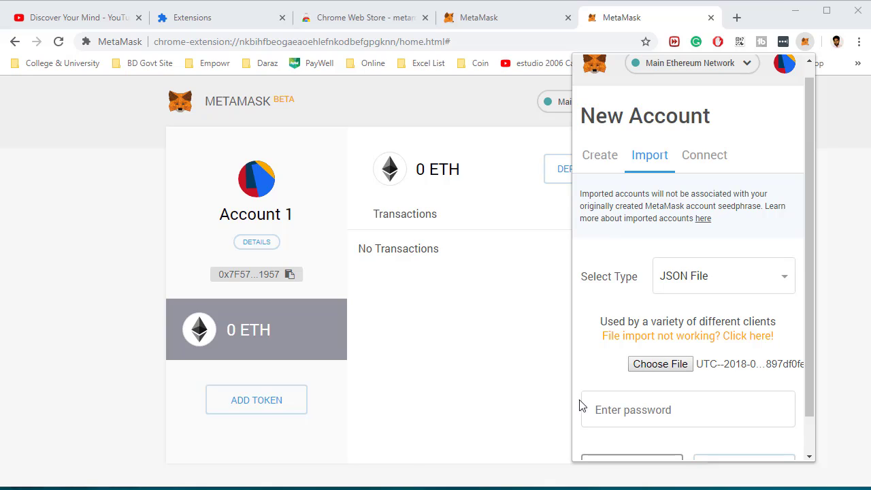
Step: Enter the wallet file's password, import the JSON account into MetaMask, and dismiss the extension popup
left_click(640, 413)
key("ctrl+v")
scroll(592, 348, "down", 2)
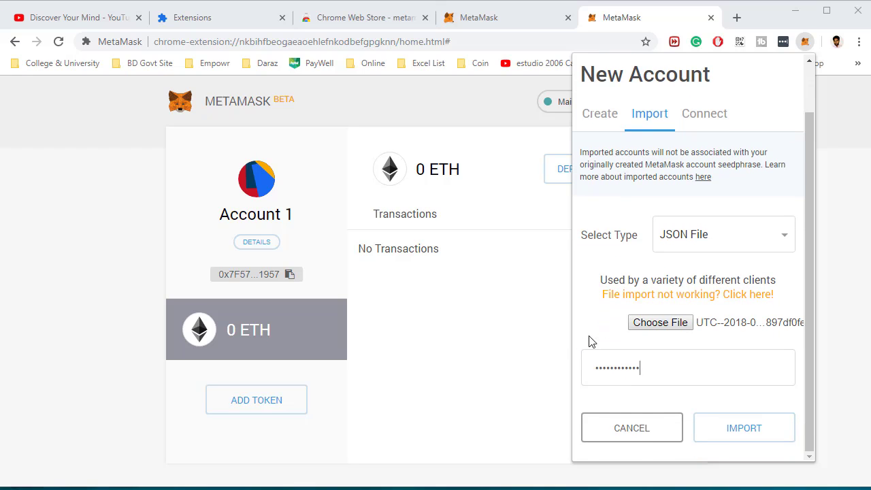
left_click(731, 435)
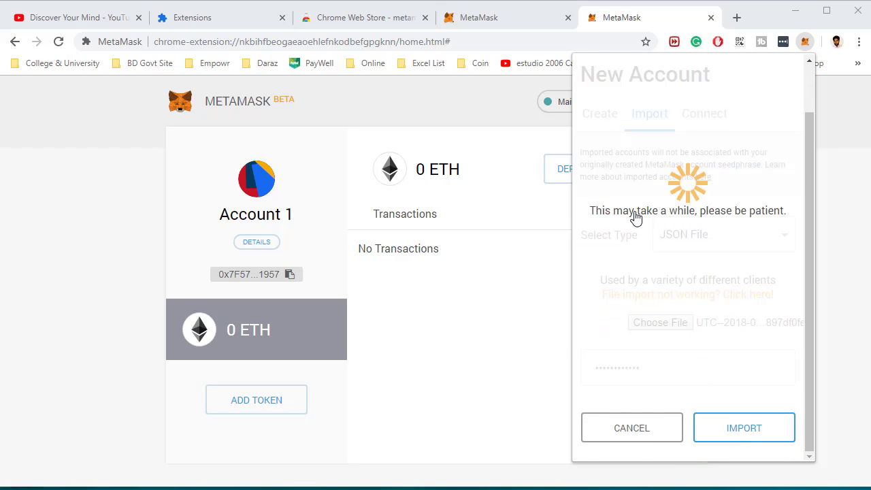
scroll(663, 266, "down", 1)
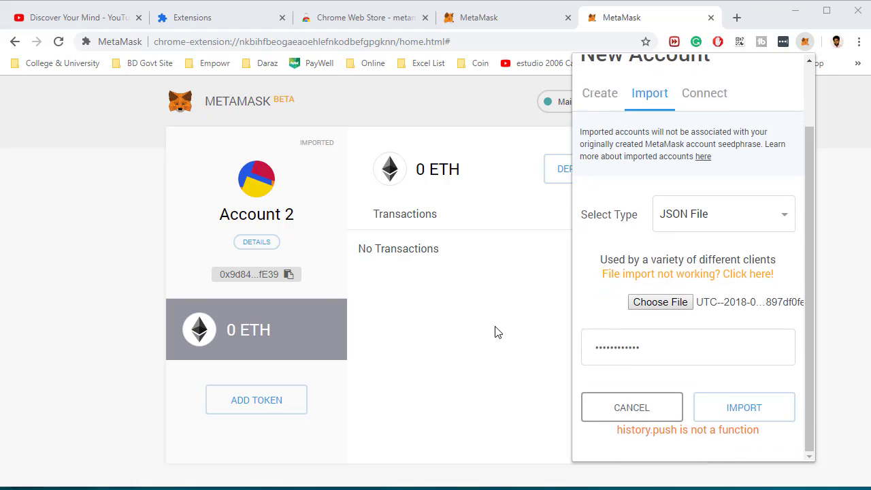
left_click(496, 331)
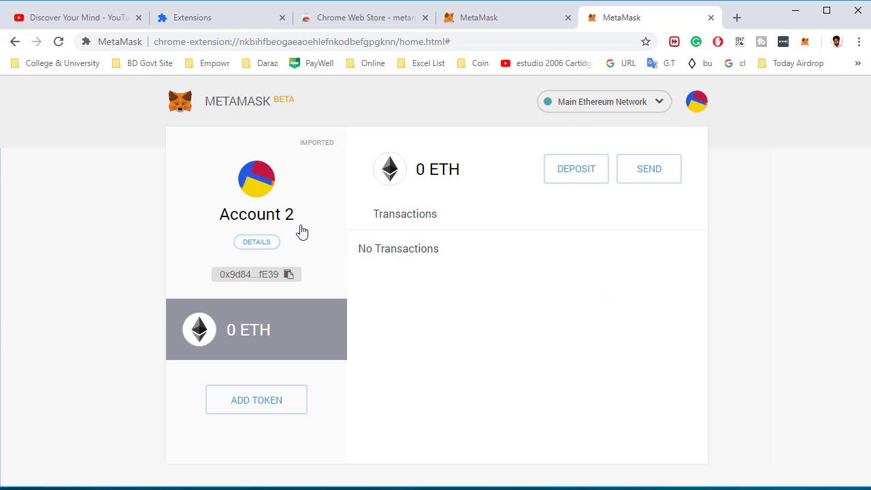
Step: Check the list of accounts in the MetaMask extension for the imported account
left_click(803, 45)
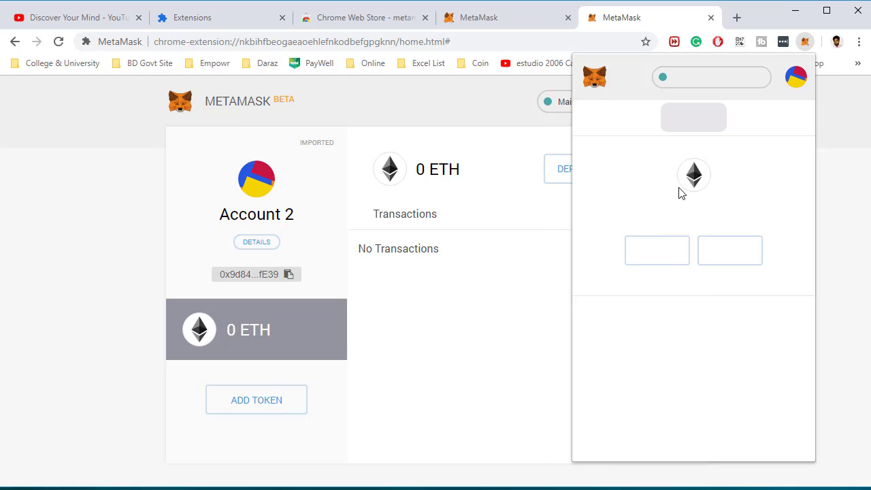
left_click(795, 80)
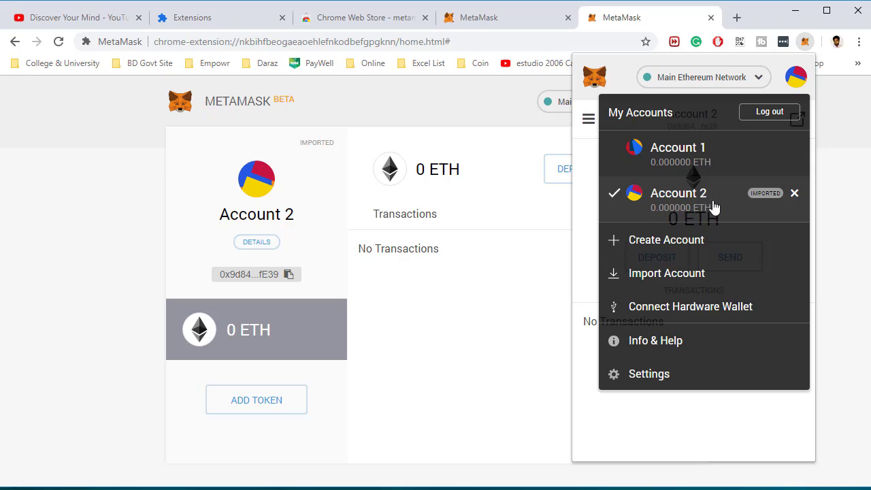
left_click(852, 239)
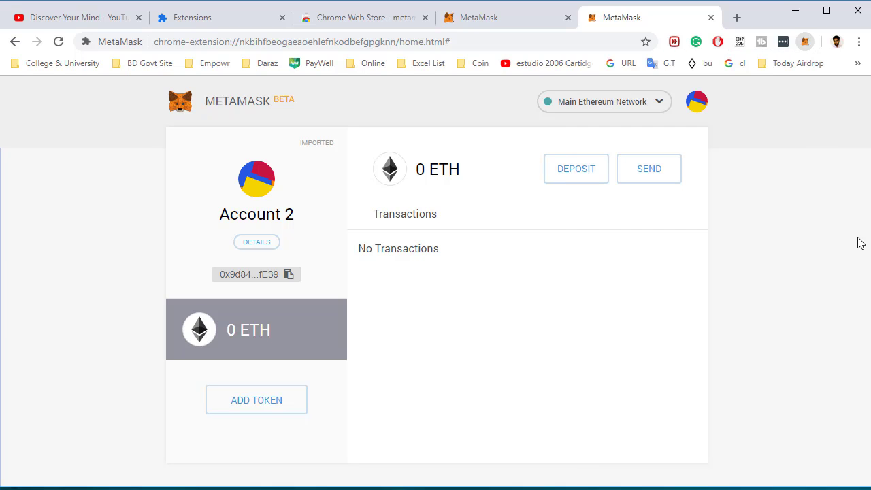
Step: Rename the imported Account 2 as Demo Account in its account details and check the name in the extension
left_click(278, 217)
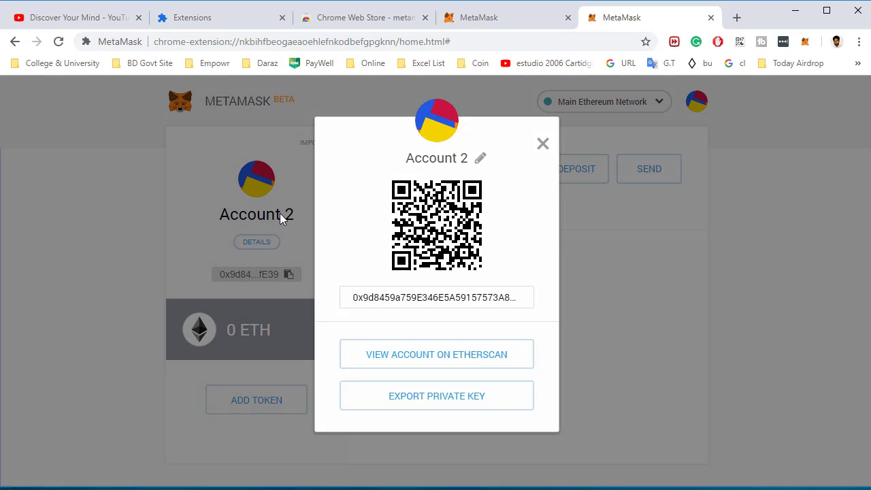
left_click(480, 158)
triple_click(428, 164)
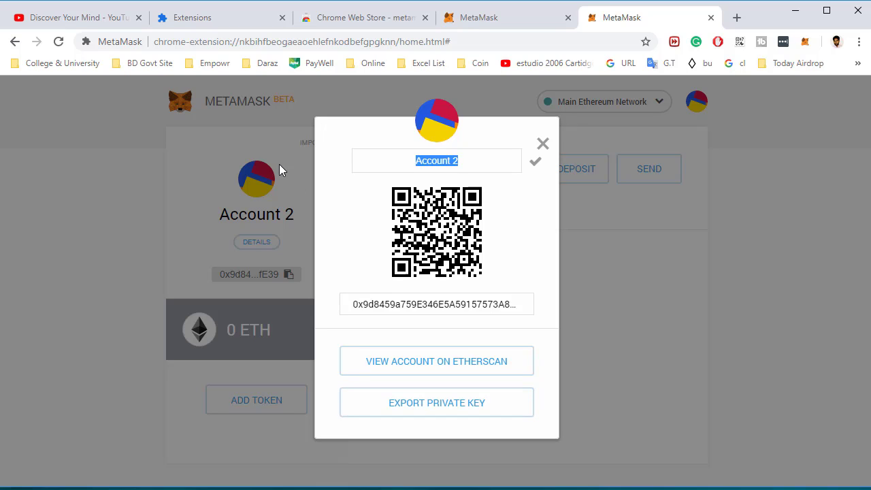
type("Demo ")
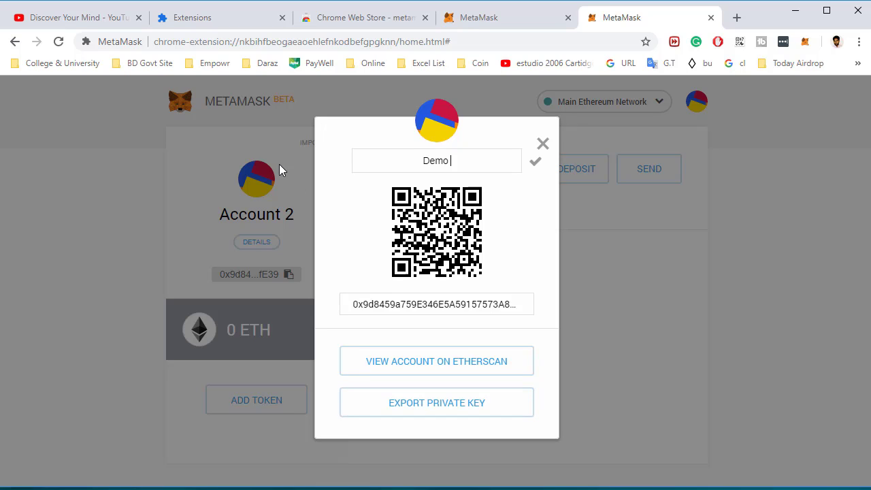
type("Account")
left_click(534, 166)
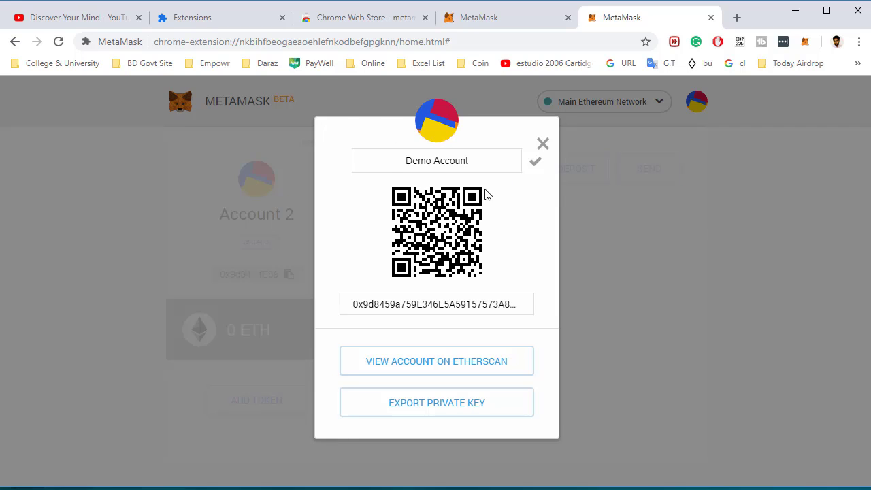
left_click(543, 144)
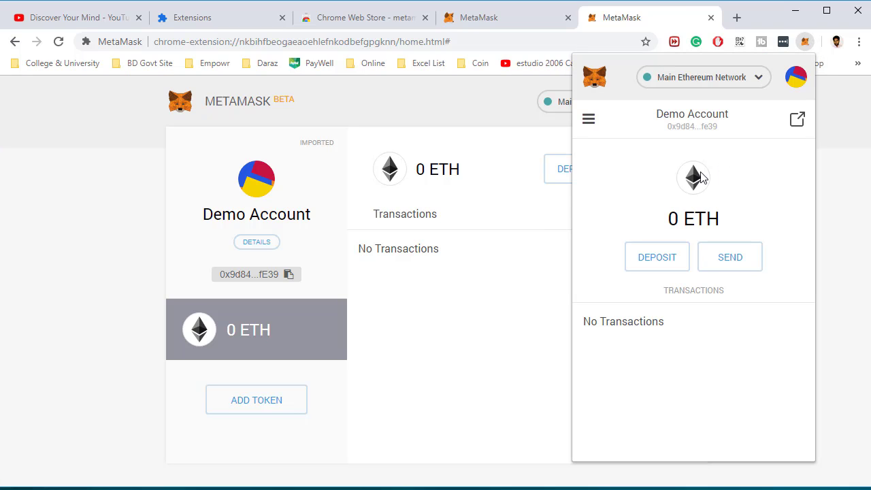
left_click(529, 336)
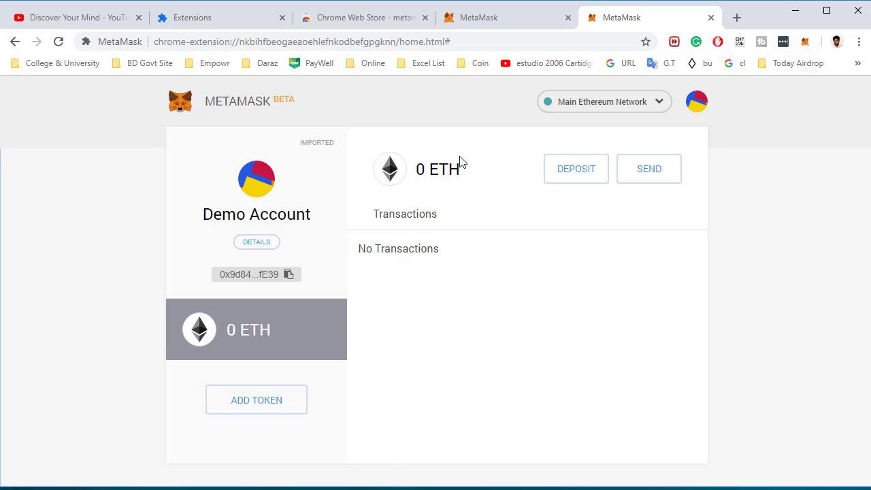
Step: Load the Token Store trading site (token.store) in place of the metamask.io page
left_click(518, 26)
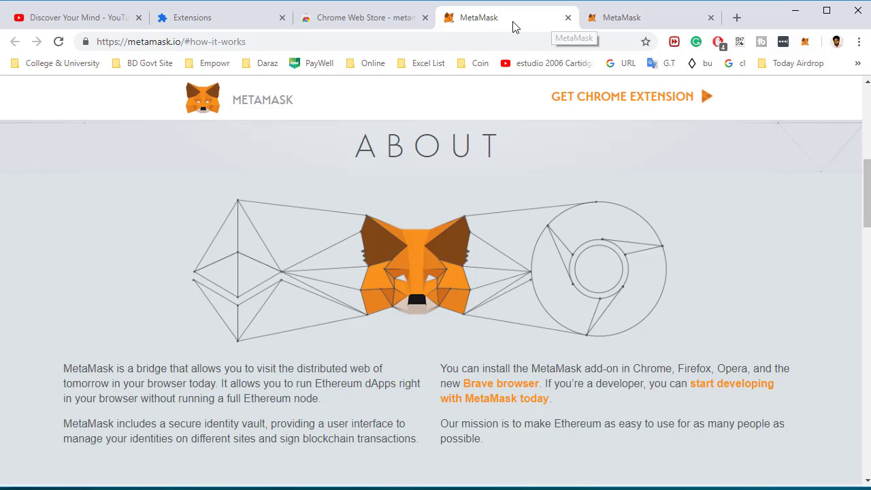
left_click(477, 38)
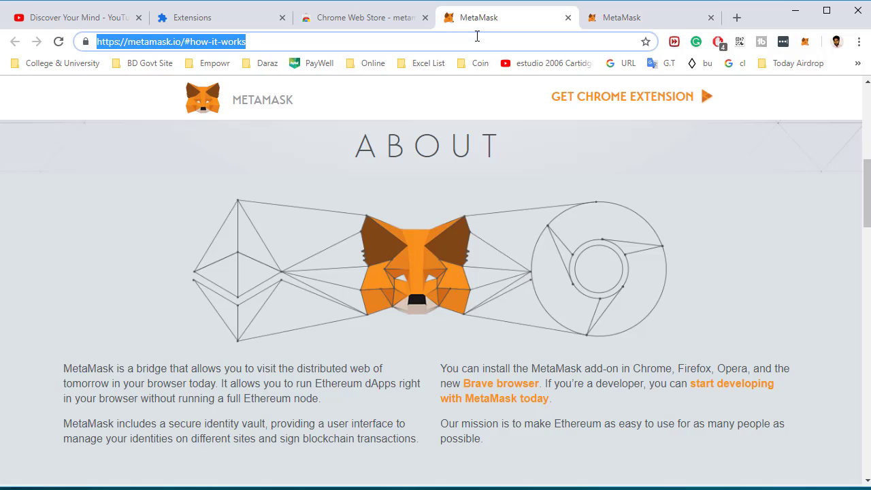
type("tijeb")
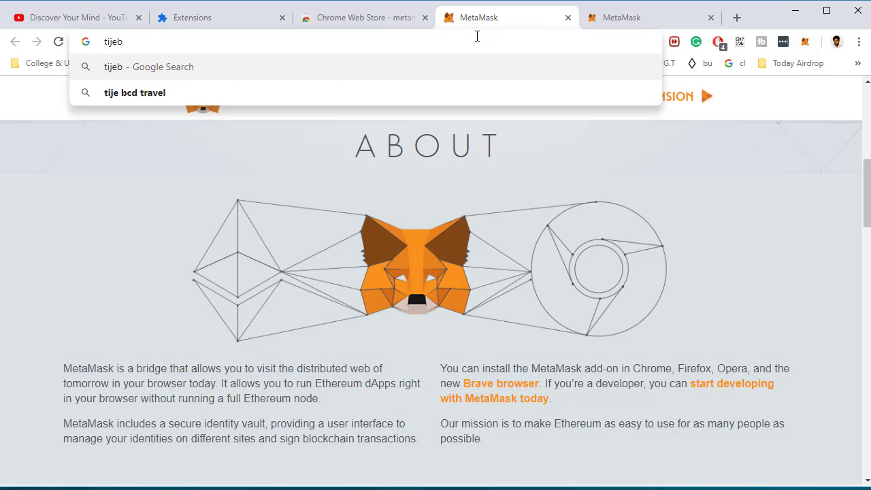
key("BackSpace")
key("BackSpace")
key("BackSpace")
key("BackSpace")
key("BackSpace")
type("t")
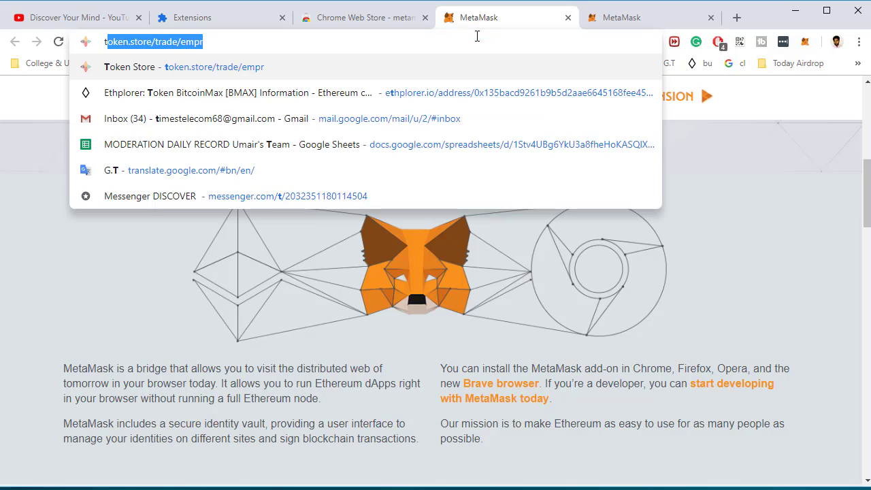
type("oken")
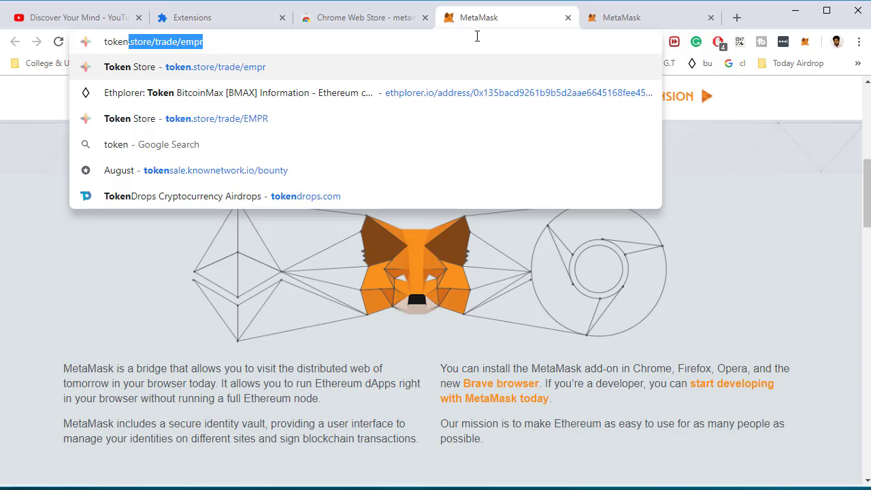
key("Return")
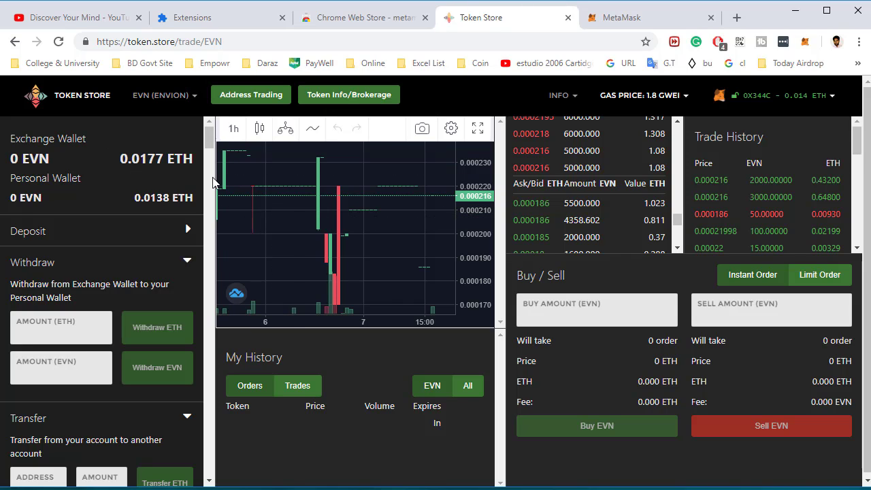
Step: Switch the active Token Store wallet to the imported Demo Account and check it in the wallet list
left_click(779, 97)
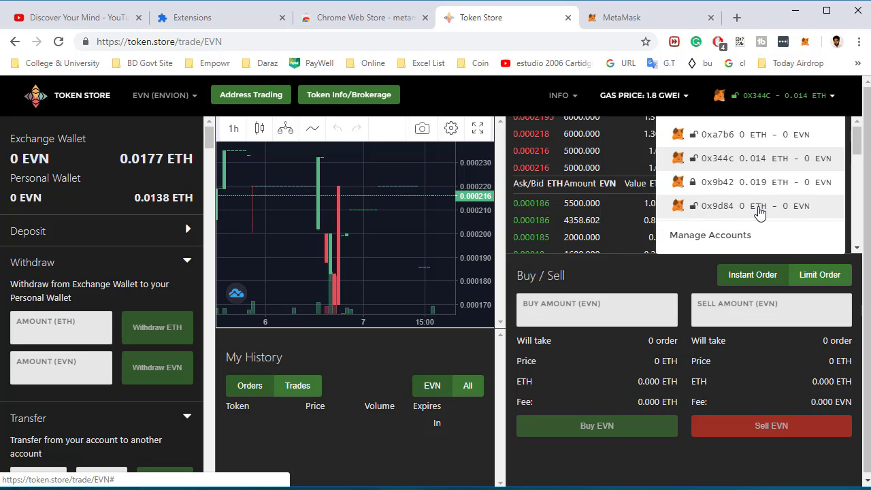
left_click(721, 214)
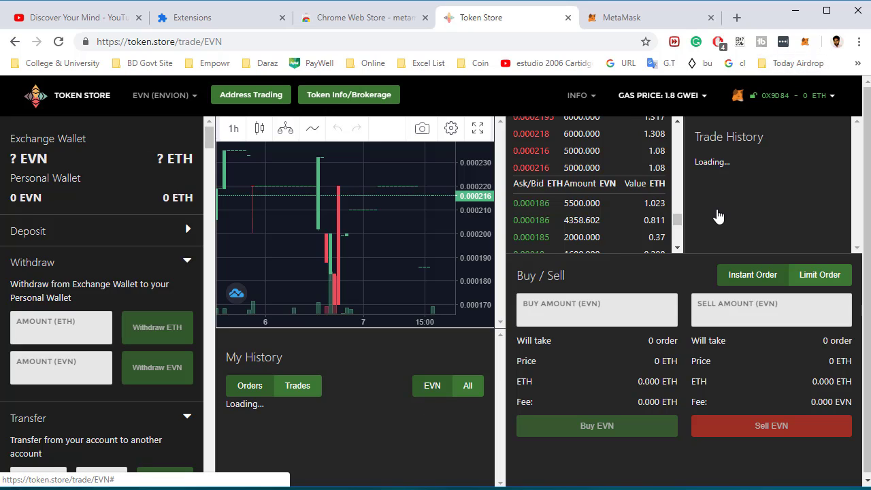
left_click(758, 101)
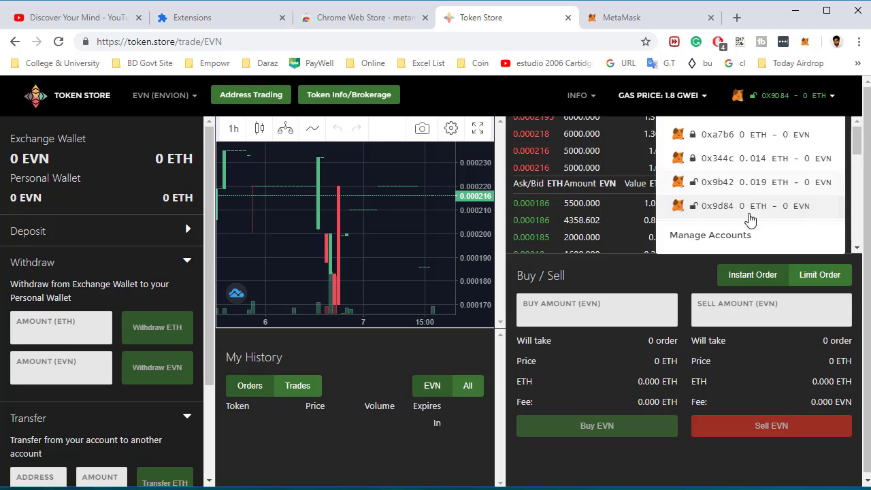
left_click(373, 447)
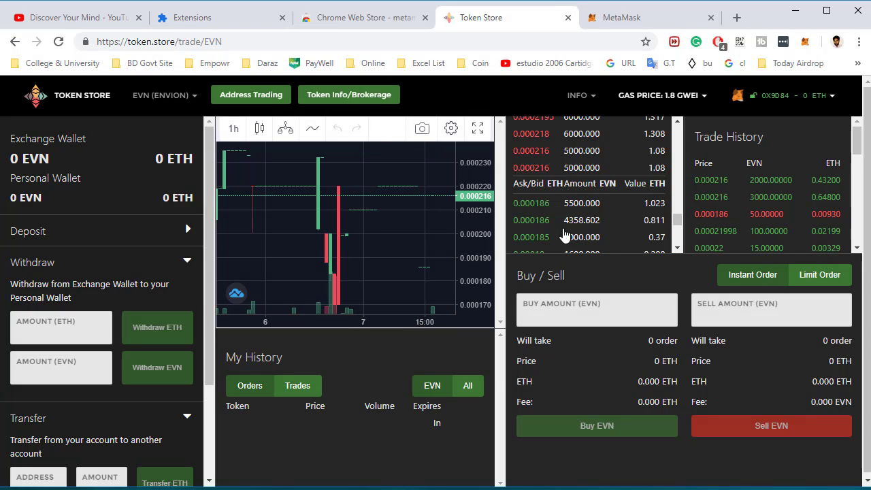
Step: Compare Token Store's wallet list with the account selected in the MetaMask extension
left_click(776, 101)
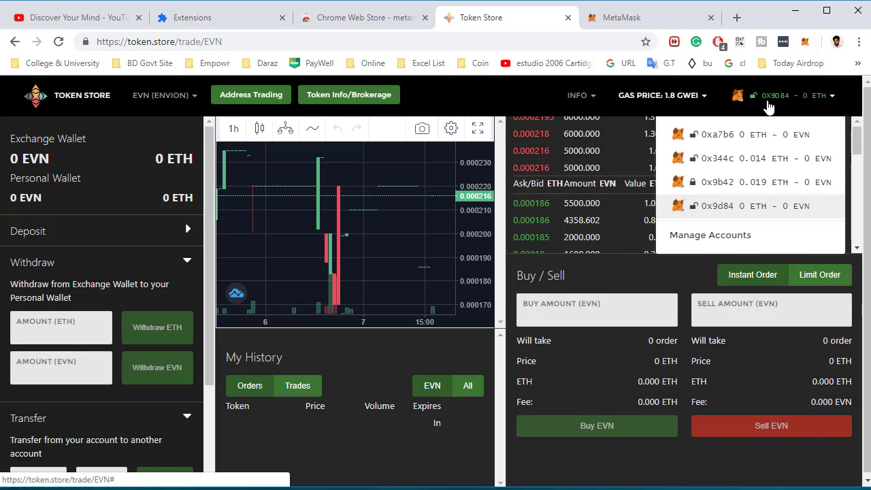
left_click(769, 104)
left_click(801, 102)
left_click(805, 42)
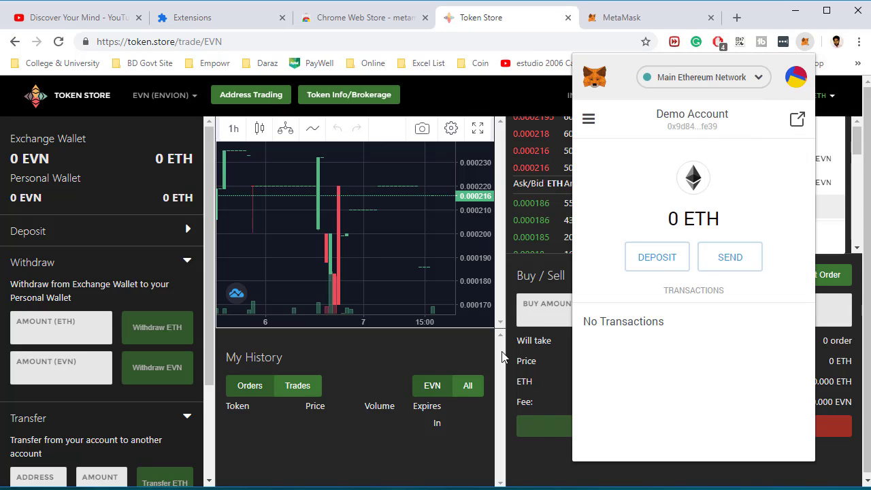
left_click(356, 426)
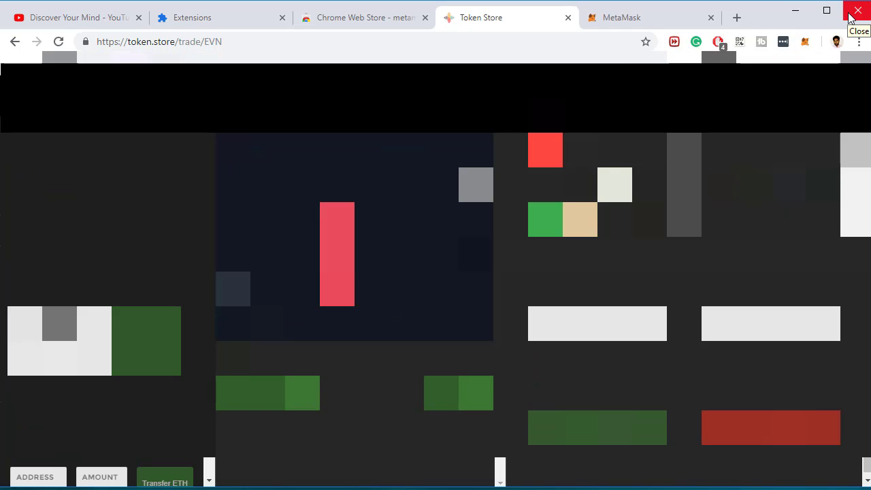
Step: Close the Chrome window and minimize the Word document to return to the desktop
left_click(851, 15)
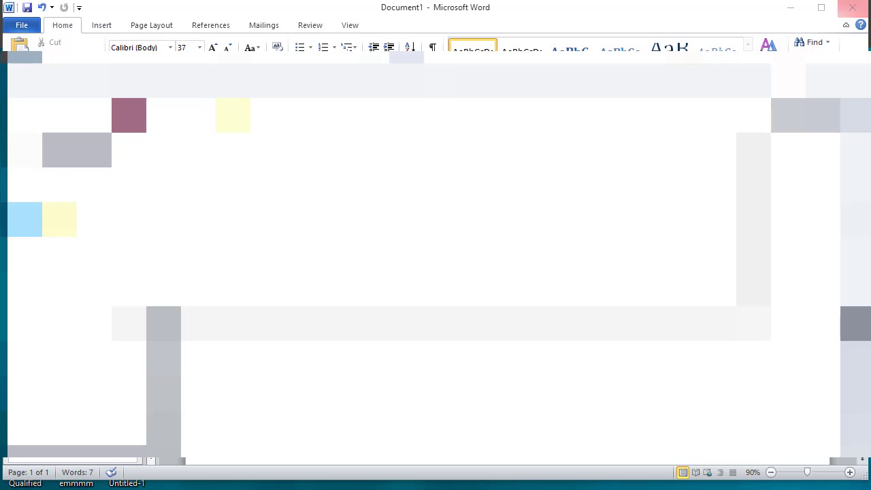
left_click(784, 13)
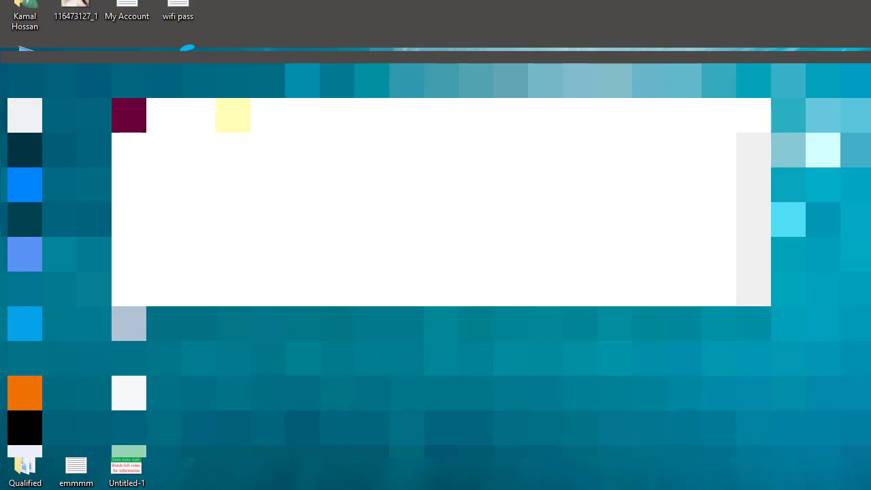